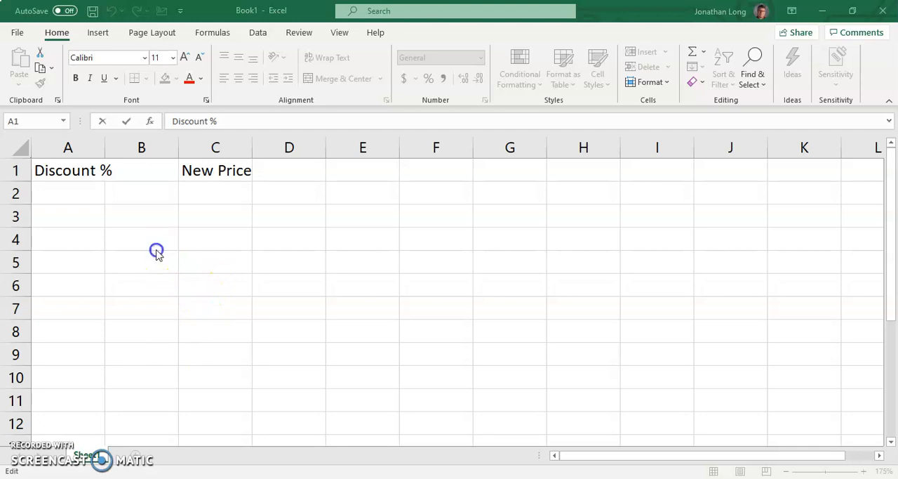
Step: Commit the Discount % heading in A1 and autofit column A to the heading's width
{"action": "key", "text": "ctrl+c"}
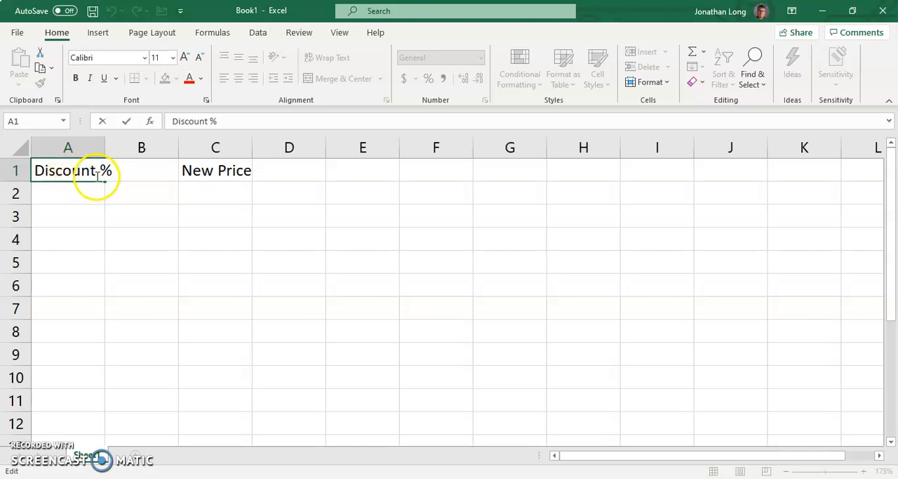
{"action": "key", "text": "Return"}
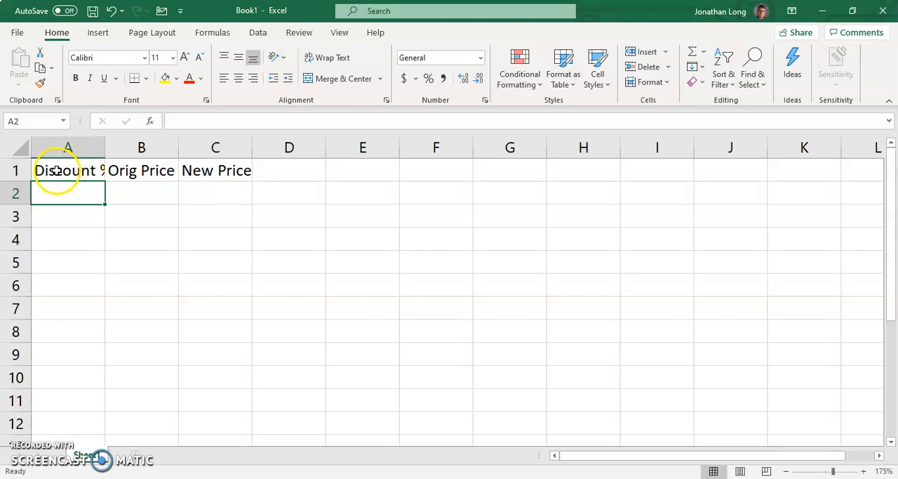
{"action": "double_click", "coordinate": [106, 146]}
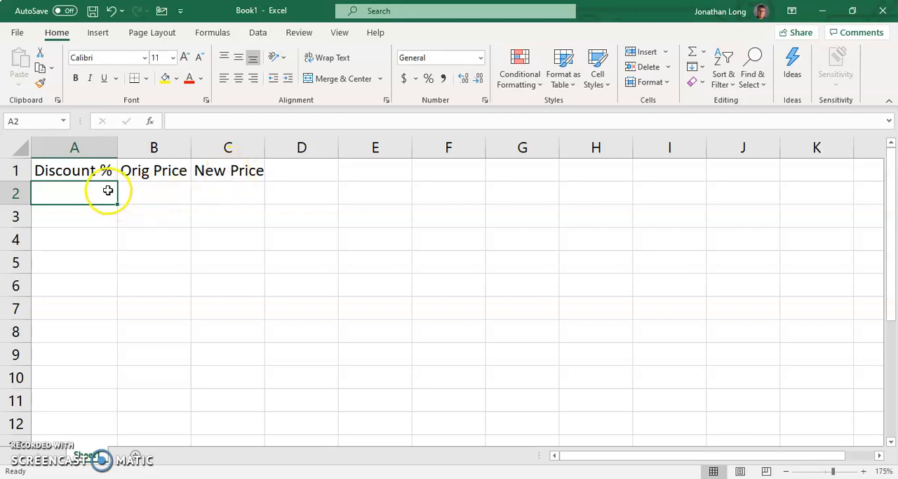
Step: Apply All Borders to the input cells A2:C2 beneath the Discount %, Orig Price and New Price headings
{"action": "left_click_drag", "start_coordinate": [131, 184], "coordinate": [201, 190]}
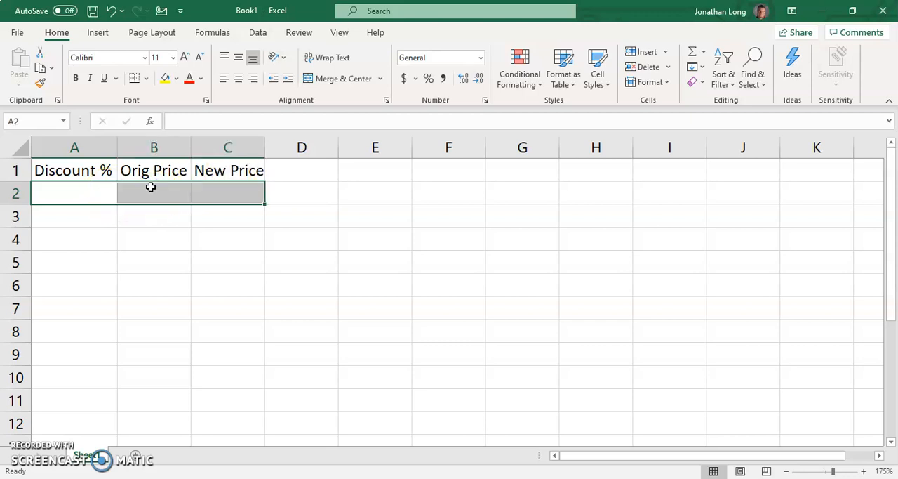
{"action": "left_click", "coordinate": [147, 80]}
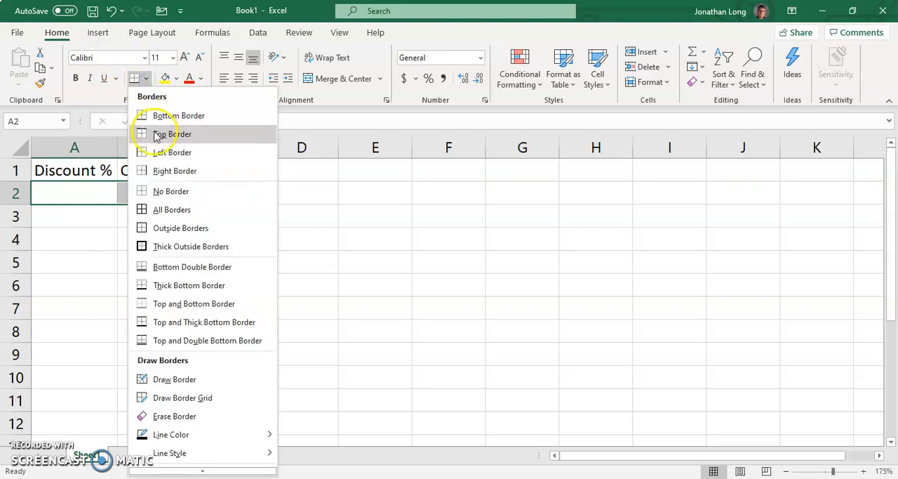
{"action": "left_click", "coordinate": [140, 209]}
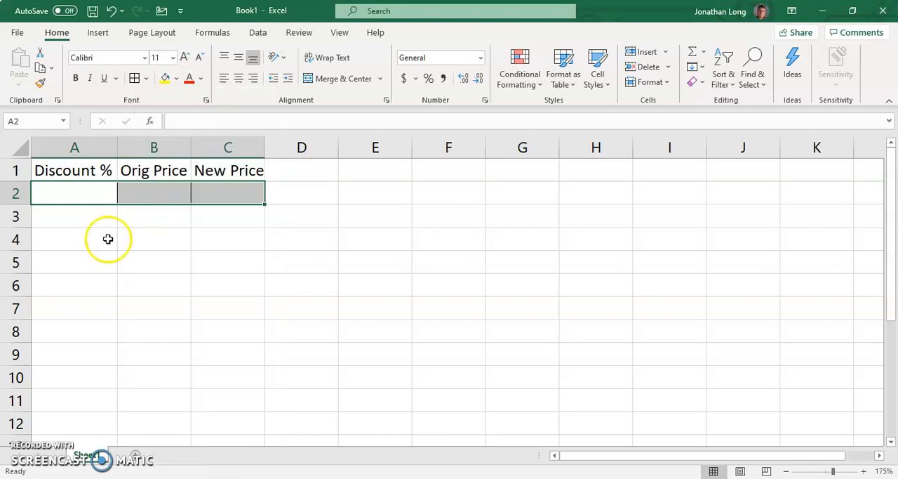
{"action": "left_click", "coordinate": [100, 244]}
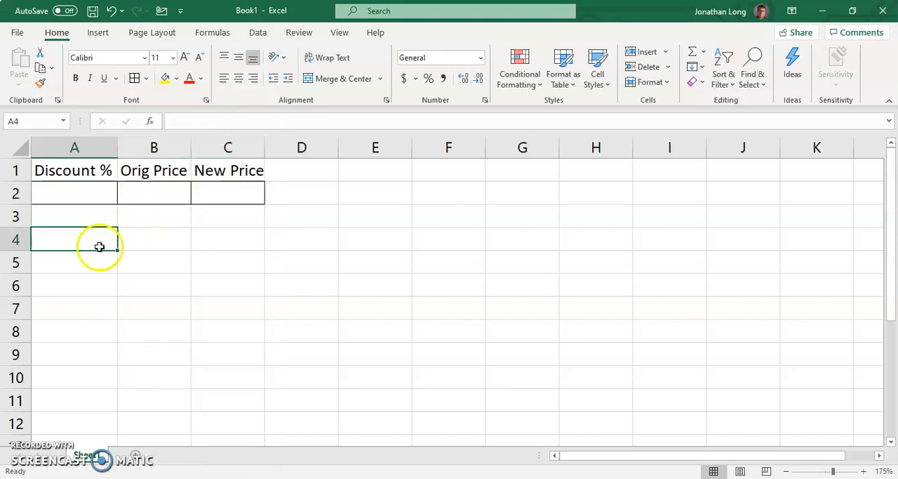
Step: Copy the discount table A1:C2 to A4 and change the copied heading in A4 to Tax %
{"action": "left_click_drag", "start_coordinate": [97, 171], "coordinate": [219, 185]}
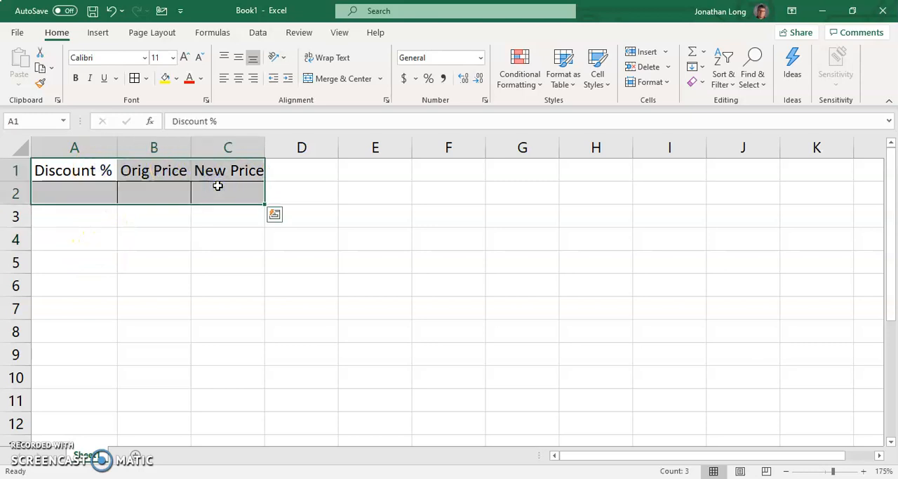
{"action": "key", "text": "ctrl+c"}
{"action": "left_click", "coordinate": [94, 245]}
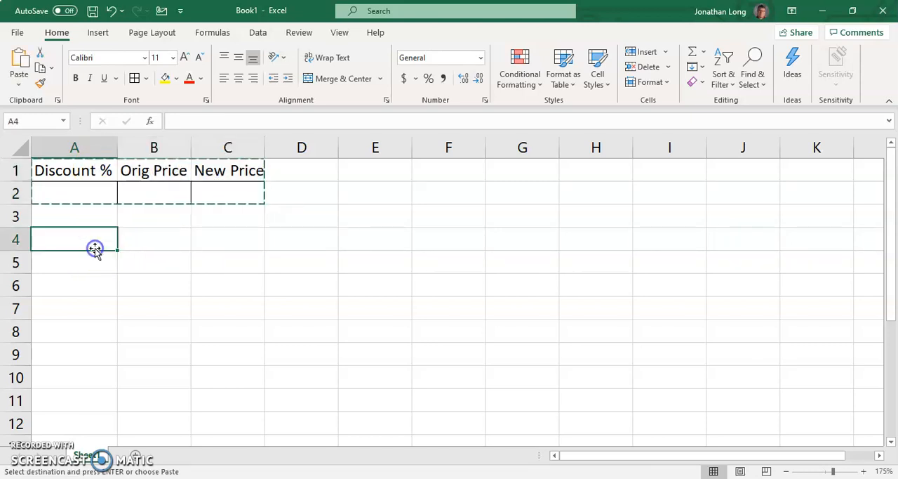
{"action": "key", "text": "ctrl+v"}
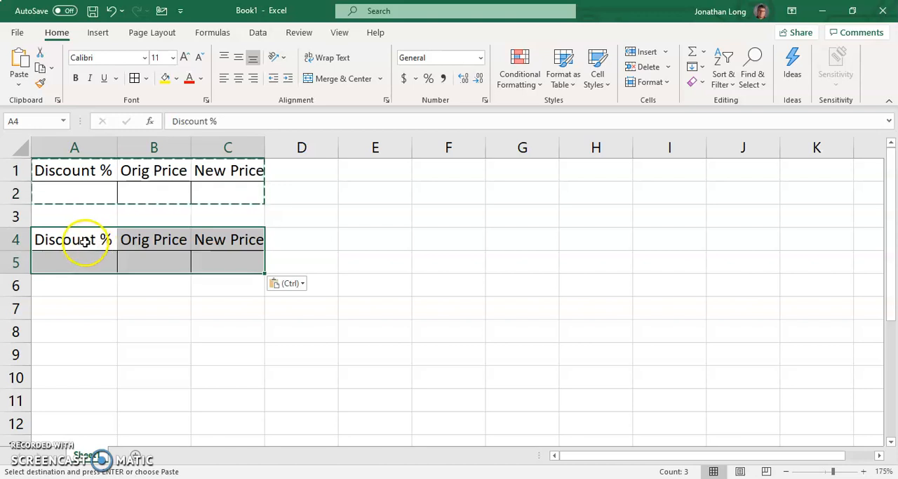
{"action": "double_click", "coordinate": [84, 241]}
{"action": "double_click", "coordinate": [84, 242]}
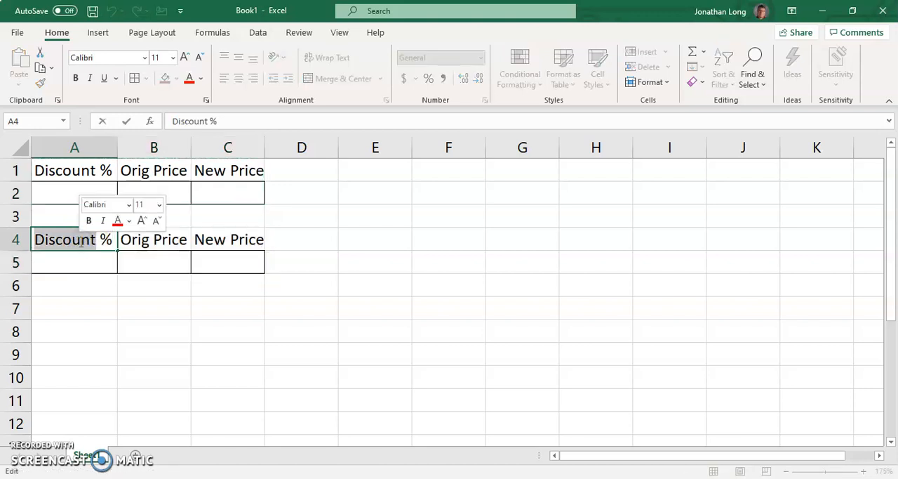
{"action": "type", "text": "T"}
{"action": "key", "text": "Return"}
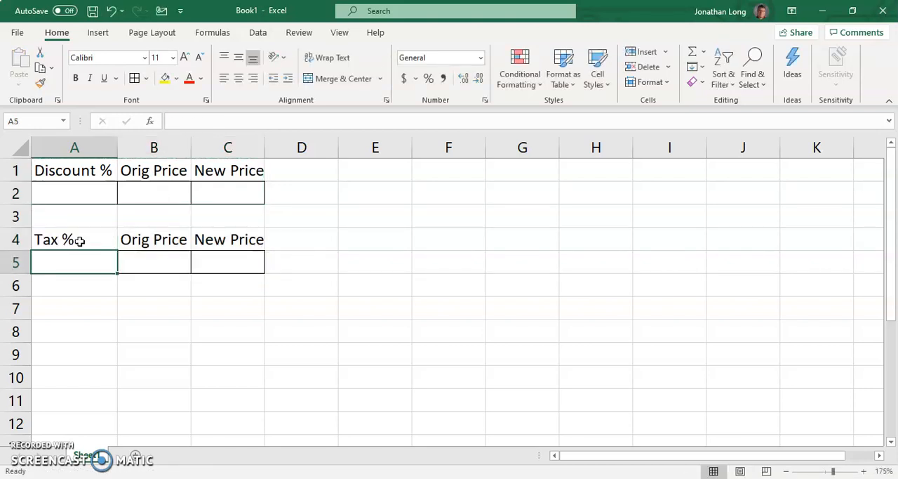
Step: Copy the tax table A4:C5 to A7 and change the copied heading in A7 to Tip %
{"action": "left_click", "coordinate": [90, 305]}
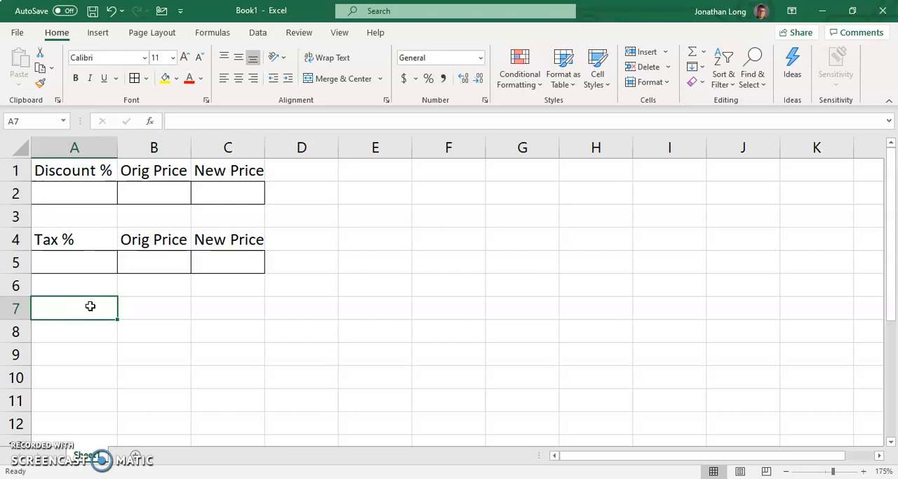
{"action": "left_click", "coordinate": [87, 306]}
{"action": "left_click_drag", "start_coordinate": [80, 245], "coordinate": [209, 258]}
{"action": "key", "text": "ctrl+c"}
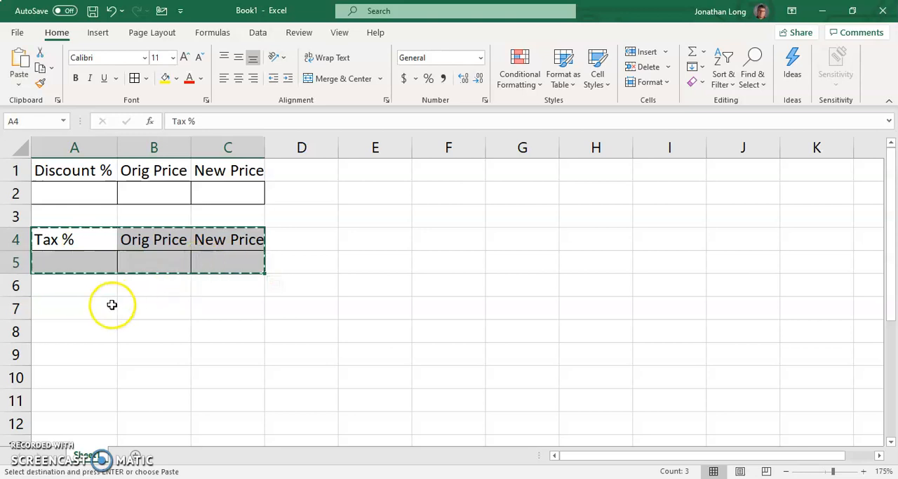
{"action": "left_click", "coordinate": [90, 306]}
{"action": "key", "text": "ctrl+v"}
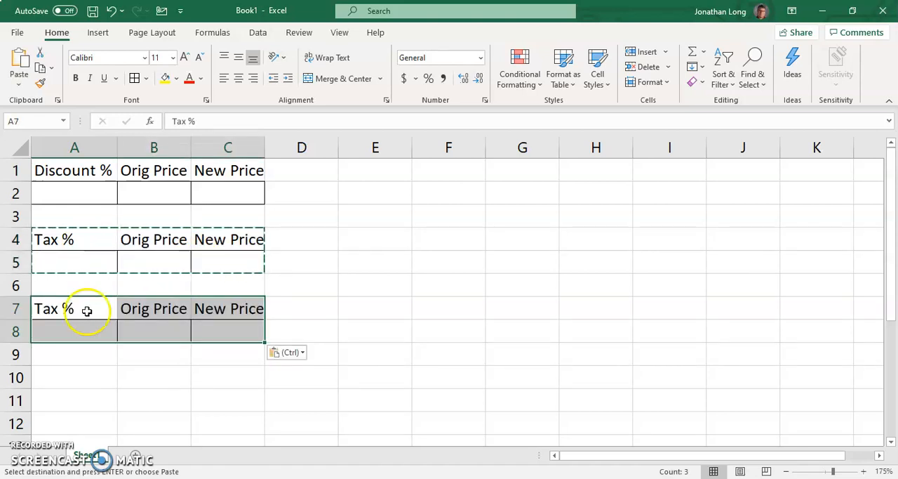
{"action": "double_click", "coordinate": [46, 308]}
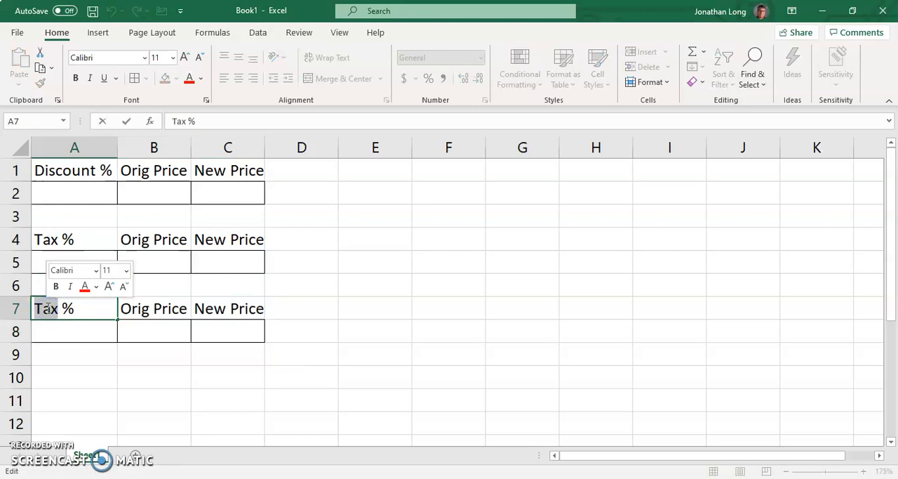
{"action": "type", "text": "Tip"}
{"action": "key", "text": "Return"}
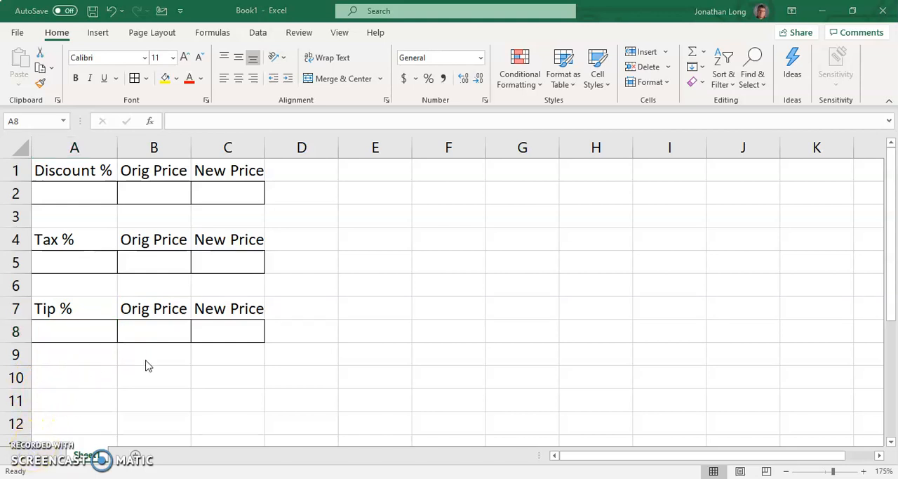
{"action": "left_click", "coordinate": [94, 197]}
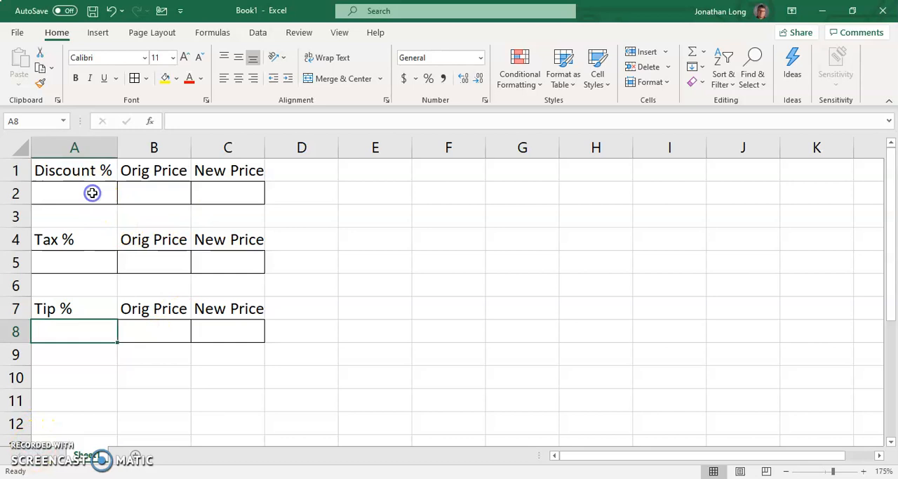
{"action": "left_click", "coordinate": [94, 197]}
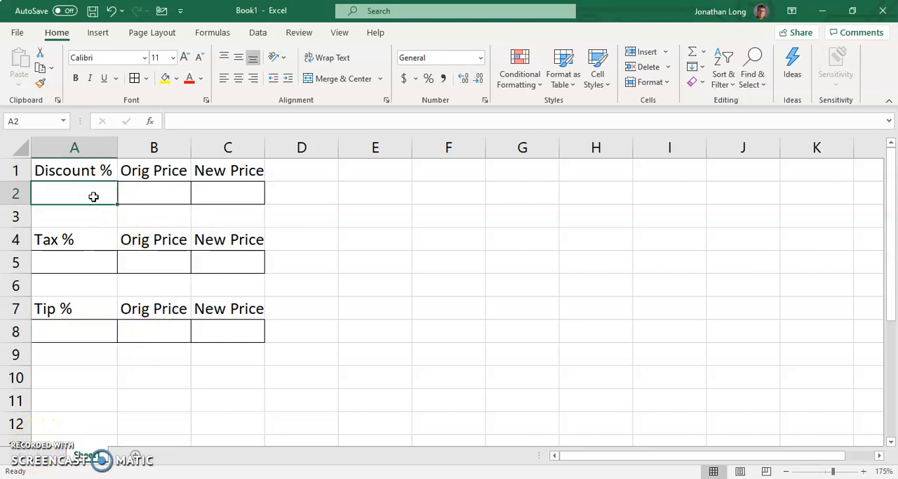
{"action": "left_click", "coordinate": [161, 191]}
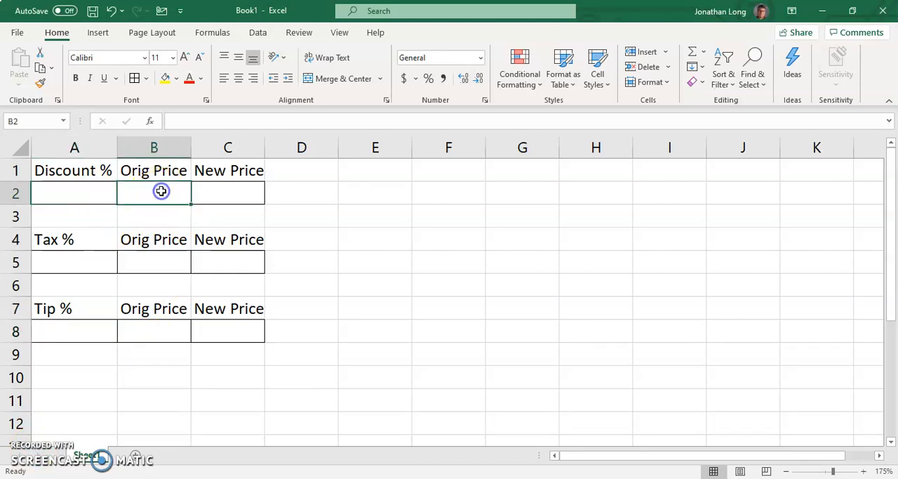
{"action": "left_click", "coordinate": [223, 192]}
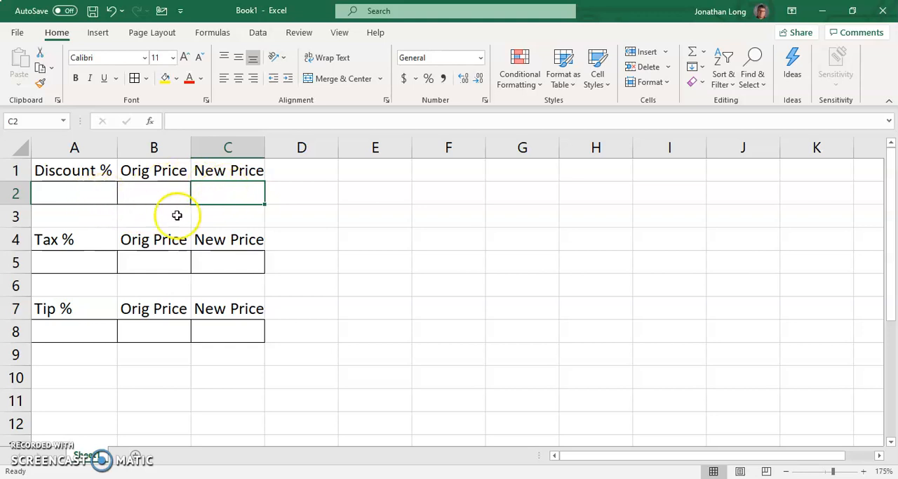
Step: Enter 15 as the discount in A2, without a percent sign
{"action": "left_click", "coordinate": [96, 194]}
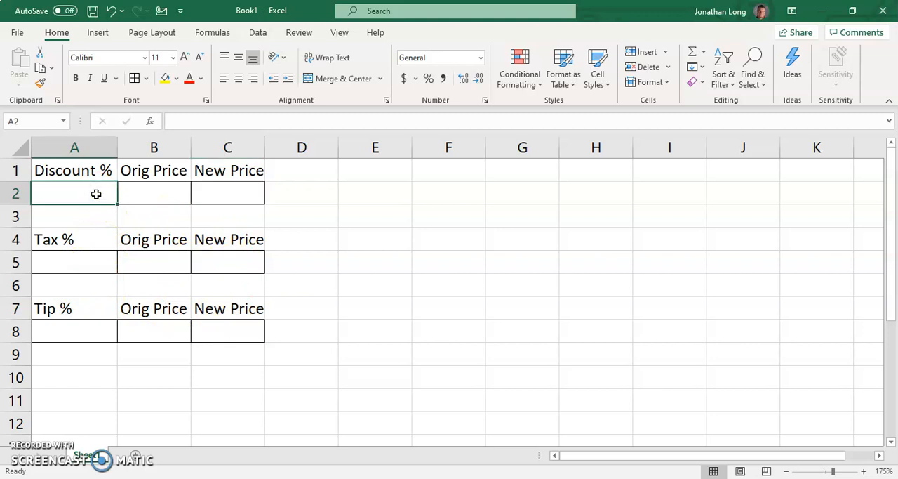
{"action": "type", "text": "15"}
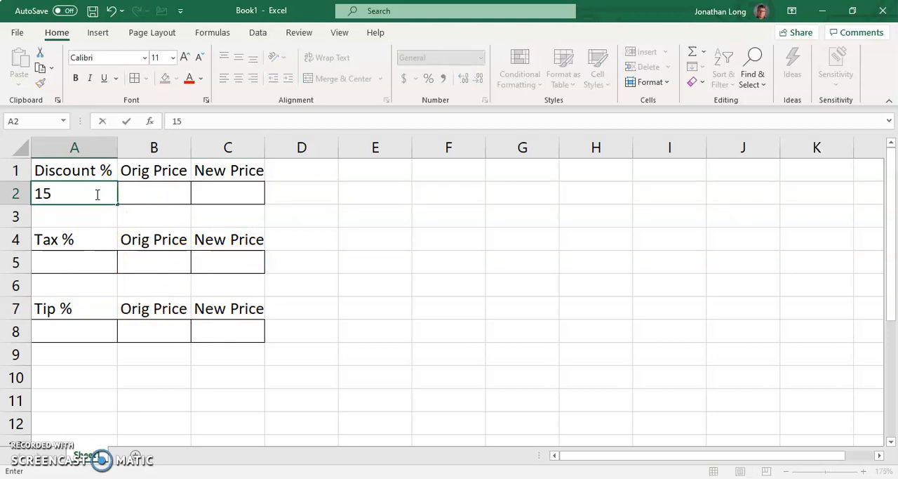
{"action": "key", "text": "Return"}
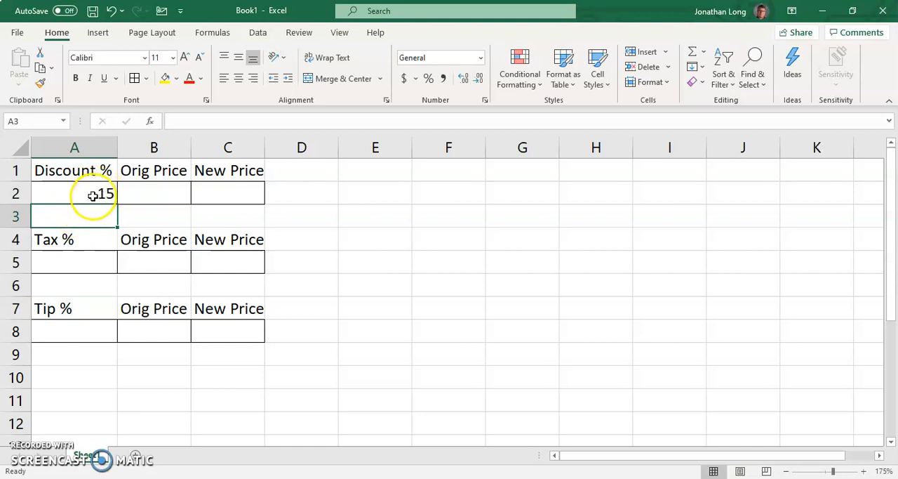
Step: Replace the discount in A2 with 15%, including the percent sign
{"action": "left_click", "coordinate": [80, 195]}
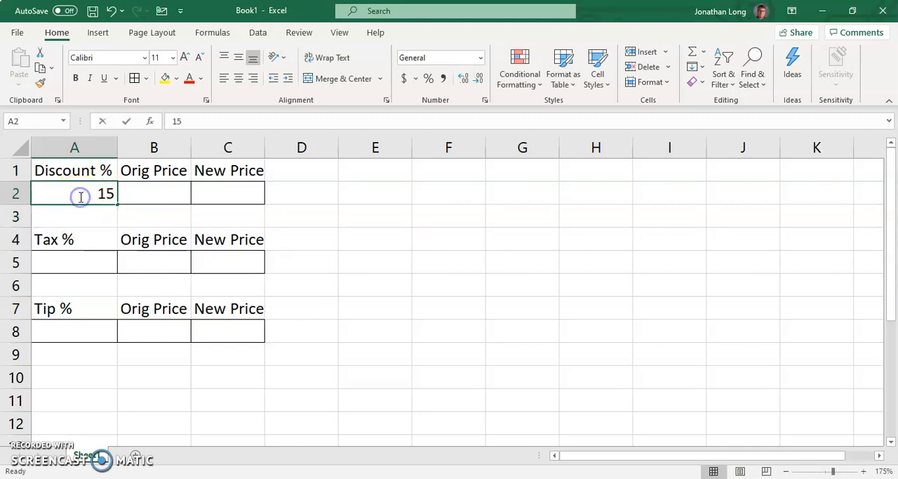
{"action": "double_click", "coordinate": [81, 196]}
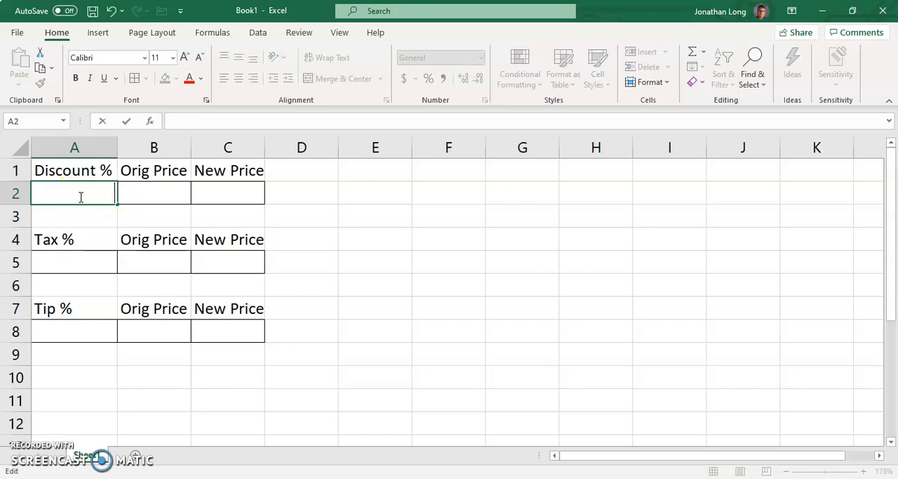
{"action": "key", "text": "Return"}
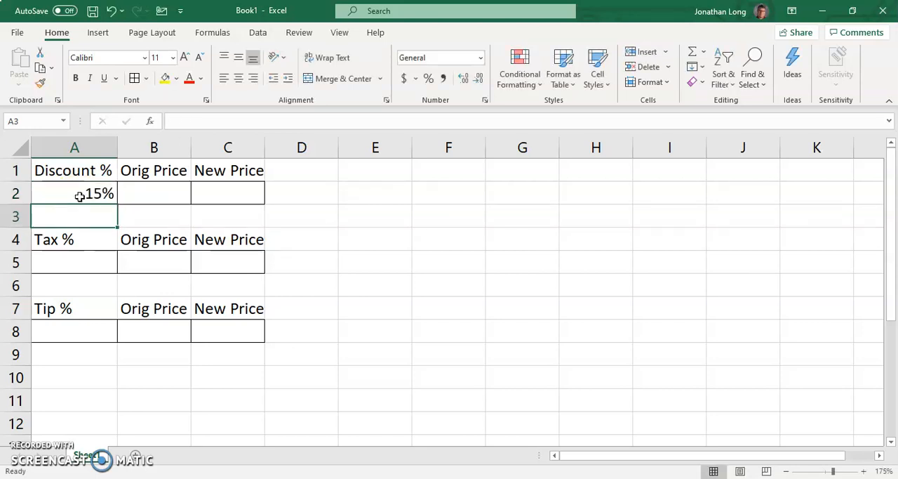
Step: Retype the discount in A2 as 15% and try removing its percent sign to leave 15
{"action": "left_click", "coordinate": [93, 188]}
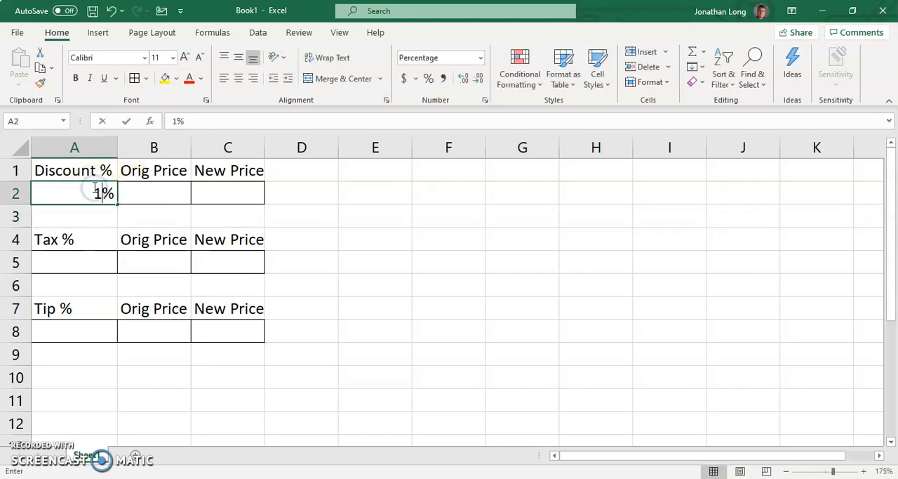
{"action": "key", "text": "Return"}
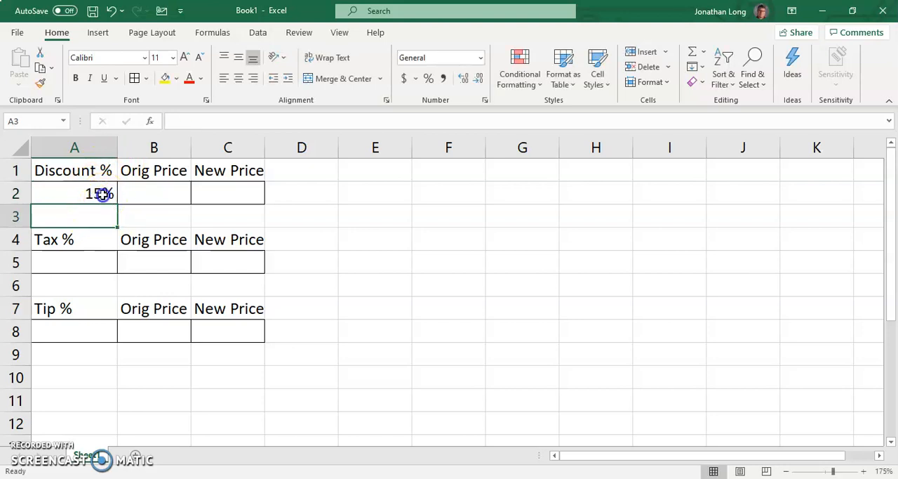
{"action": "left_click", "coordinate": [102, 194]}
{"action": "left_click", "coordinate": [199, 122]}
{"action": "key", "text": "BackSpace"}
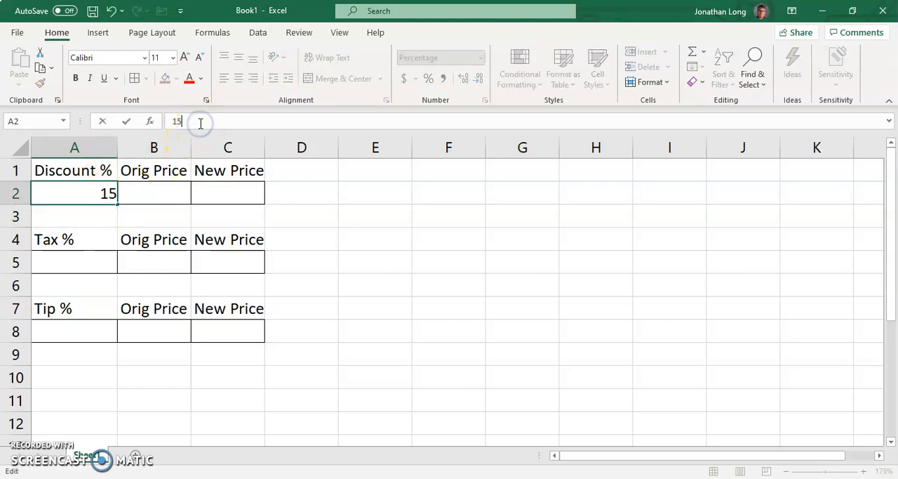
{"action": "key", "text": "Return"}
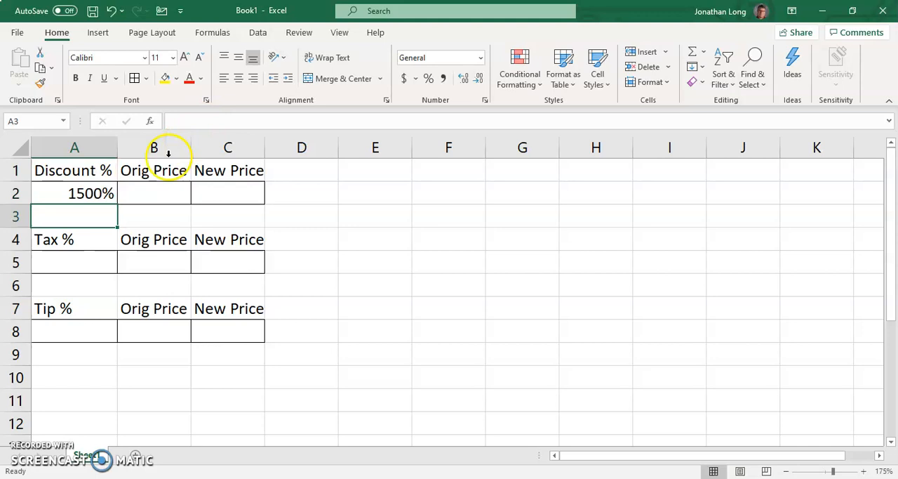
Step: Clear A2, re-enter the discount as 15%, and reselect the cell
{"action": "left_click", "coordinate": [105, 197]}
{"action": "key", "text": "BackSpace"}
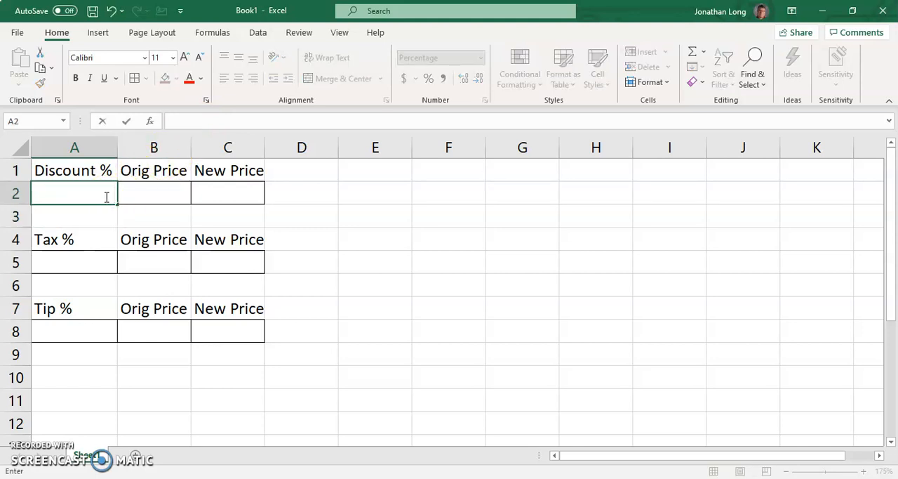
{"action": "left_click", "coordinate": [103, 214]}
{"action": "left_click", "coordinate": [103, 198]}
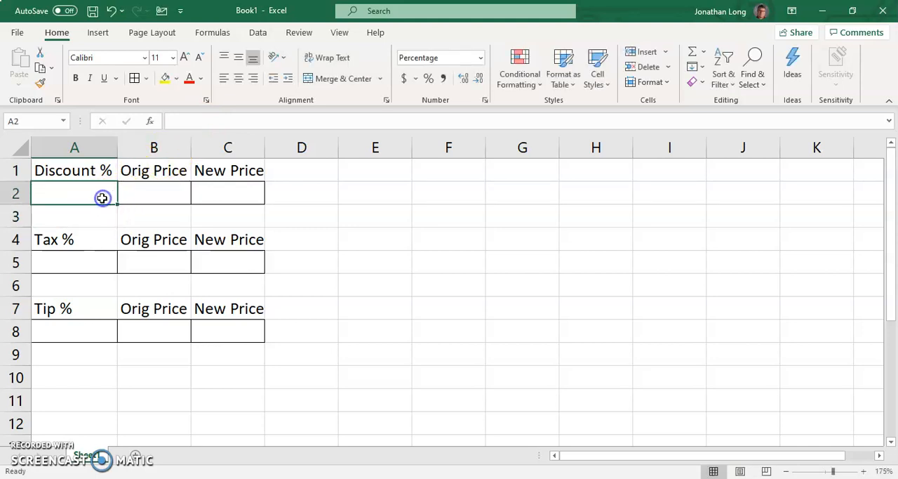
{"action": "type", "text": "1"}
{"action": "left_click", "coordinate": [100, 214]}
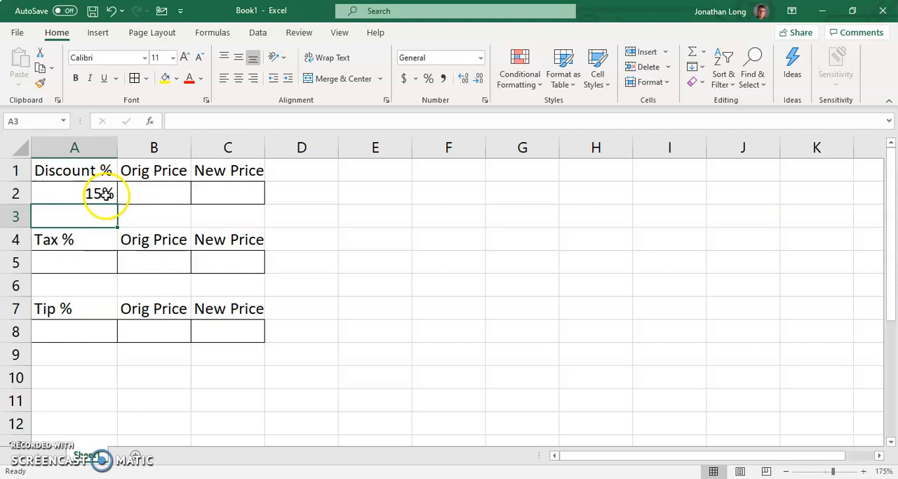
{"action": "left_click", "coordinate": [104, 194]}
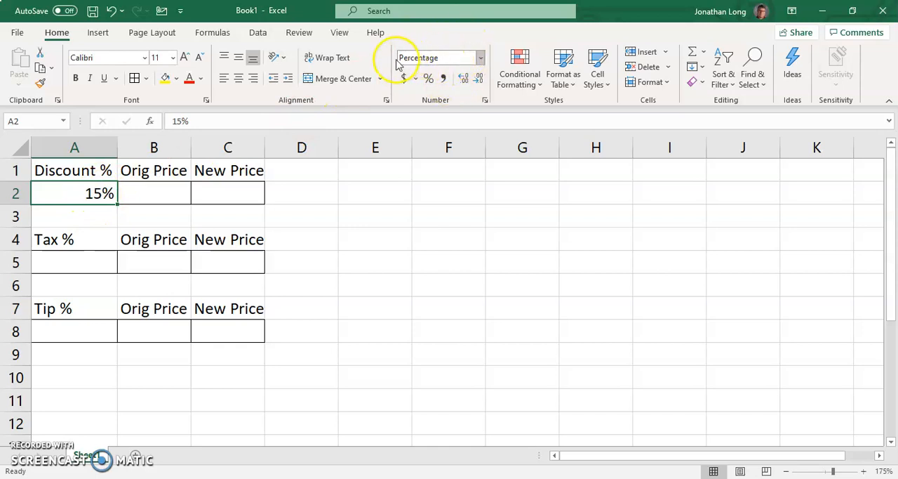
Step: Set the number format of A2 to General and enter 15 as the discount without a percent sign
{"action": "left_click", "coordinate": [481, 59]}
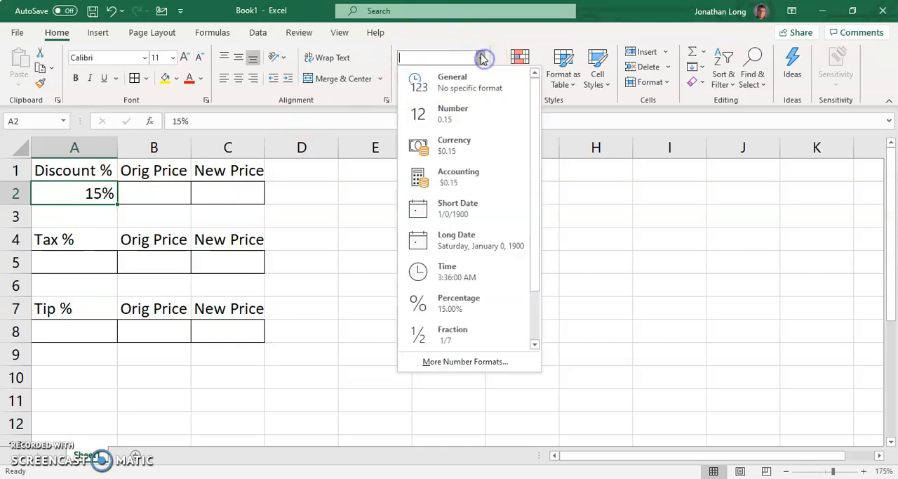
{"action": "left_click", "coordinate": [473, 78]}
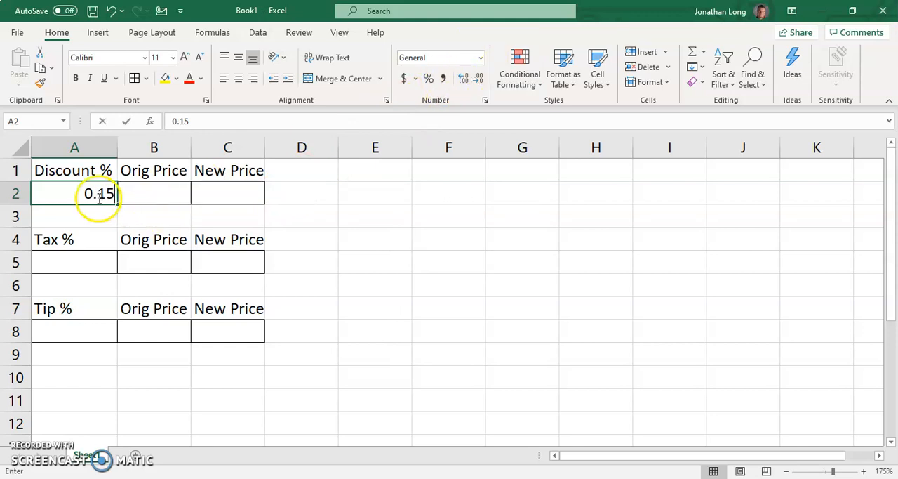
{"action": "key", "text": "BackSpace"}
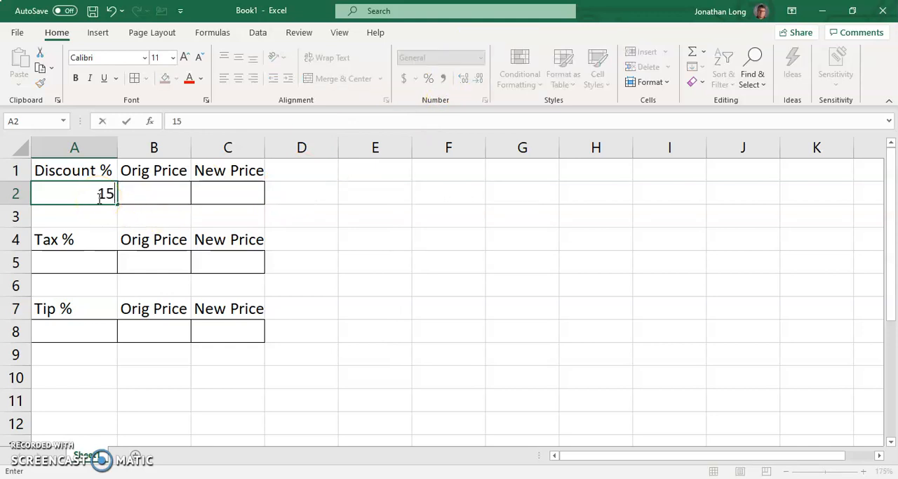
{"action": "key", "text": "Return"}
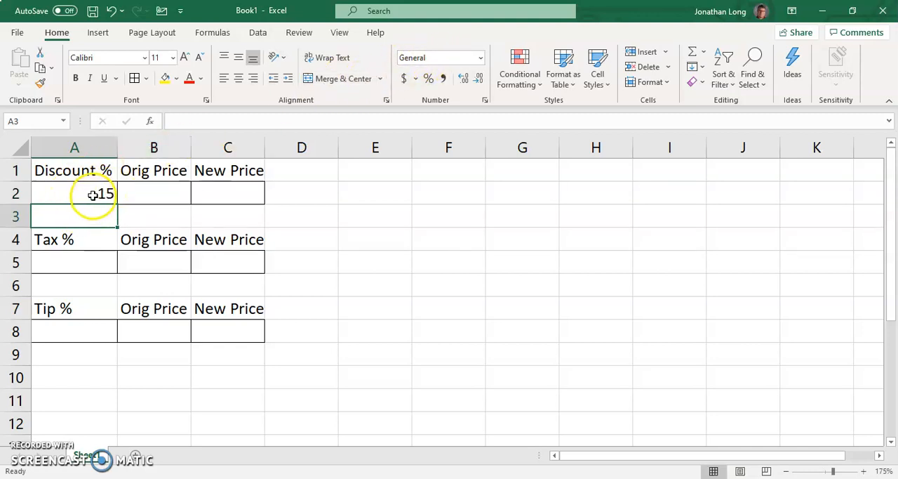
Step: Enter 45.62 as the discount table's original price in B2 and format the cell as Currency
{"action": "left_click", "coordinate": [153, 192]}
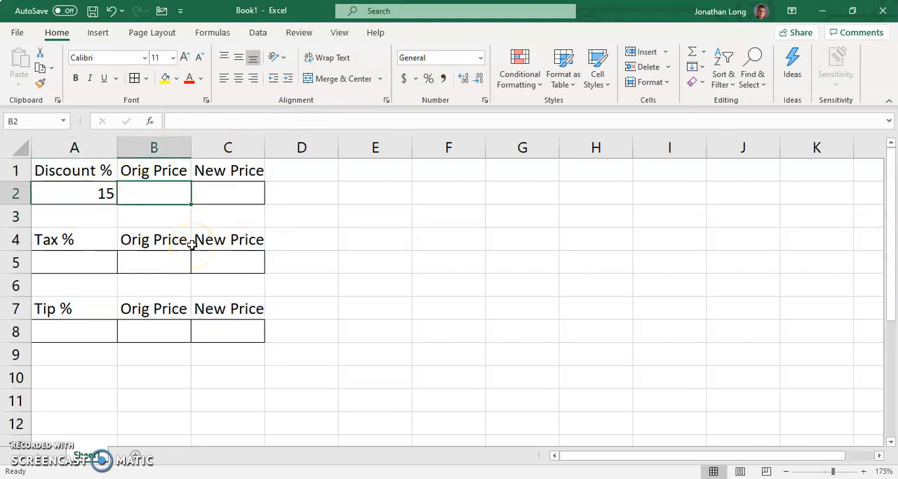
{"action": "type", "text": "45.62"}
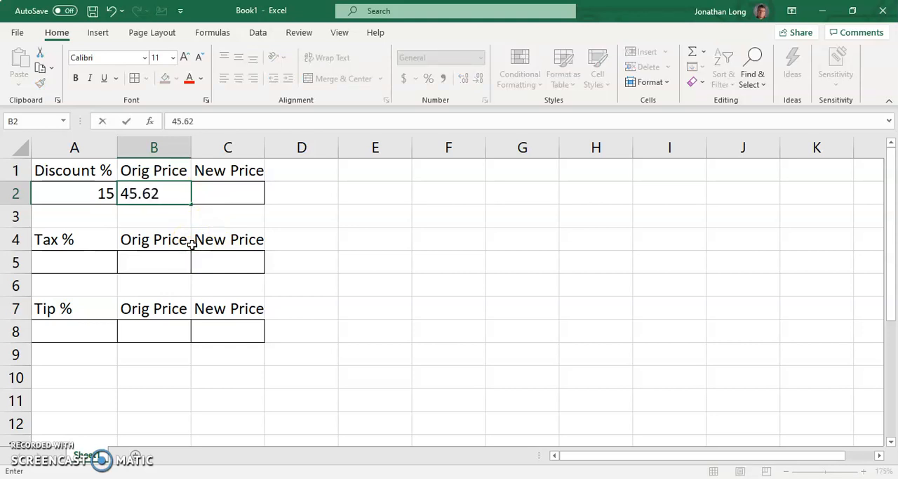
{"action": "key", "text": "Return"}
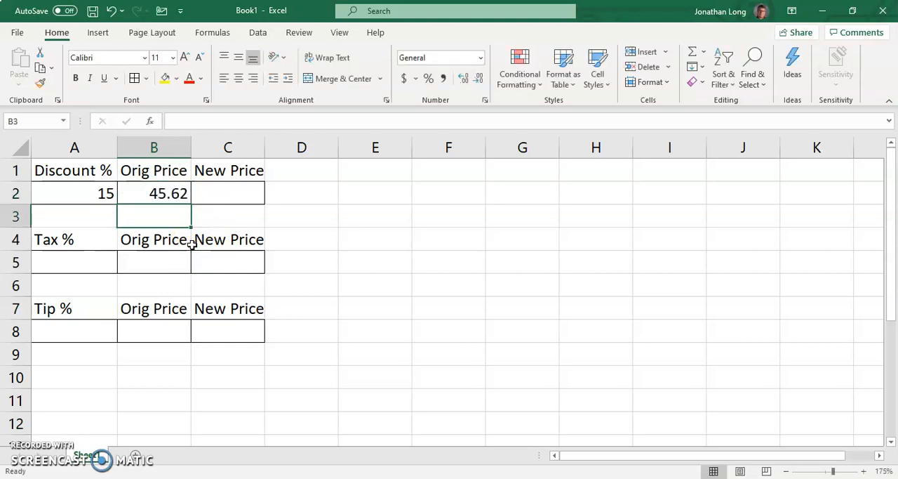
{"action": "left_click", "coordinate": [186, 195]}
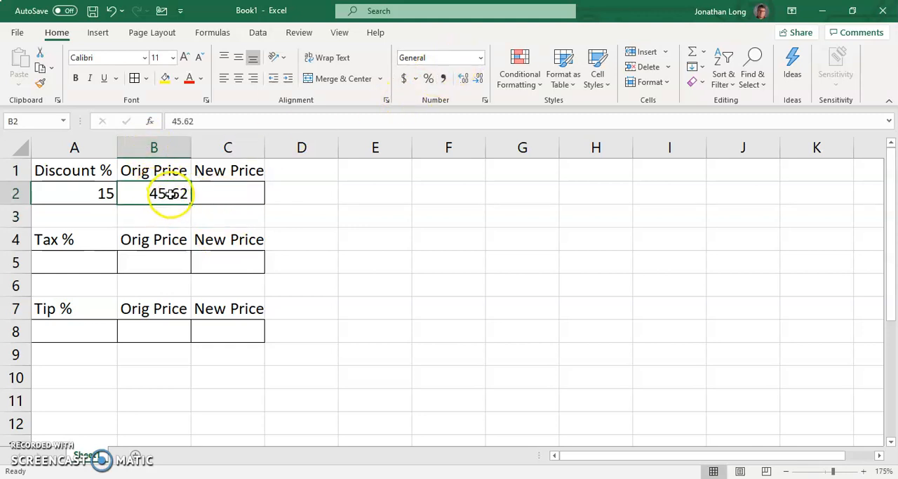
{"action": "left_click", "coordinate": [482, 61]}
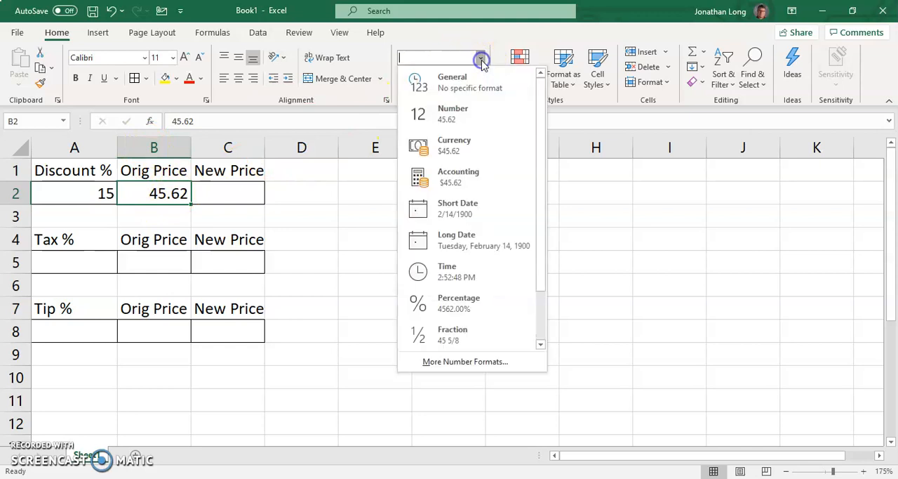
{"action": "left_click", "coordinate": [421, 145]}
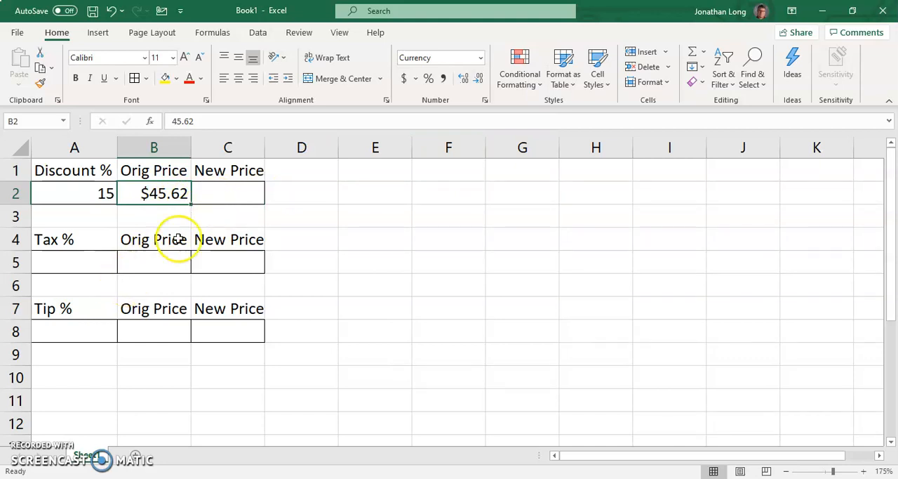
Step: Calculate the discounted new price in C2 with the formula =B2-(A2/100*B2)
{"action": "left_click", "coordinate": [234, 187]}
{"action": "left_click", "coordinate": [243, 199]}
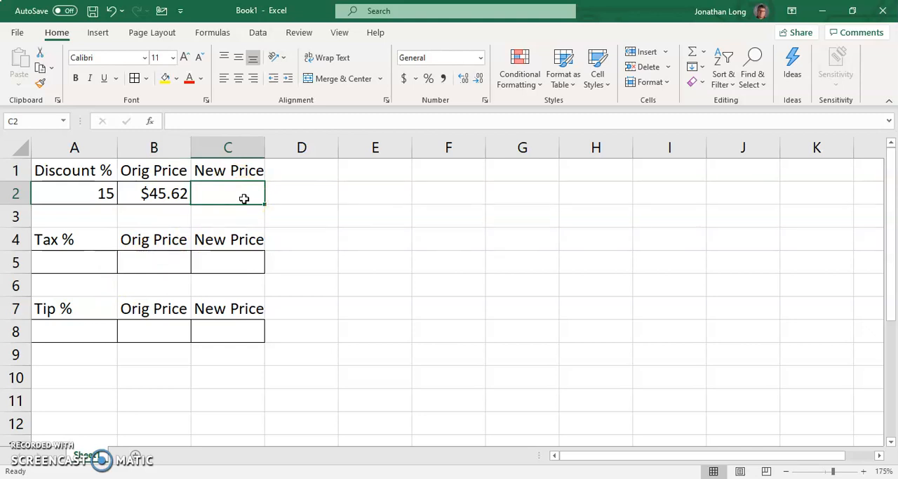
{"action": "type", "text": "="}
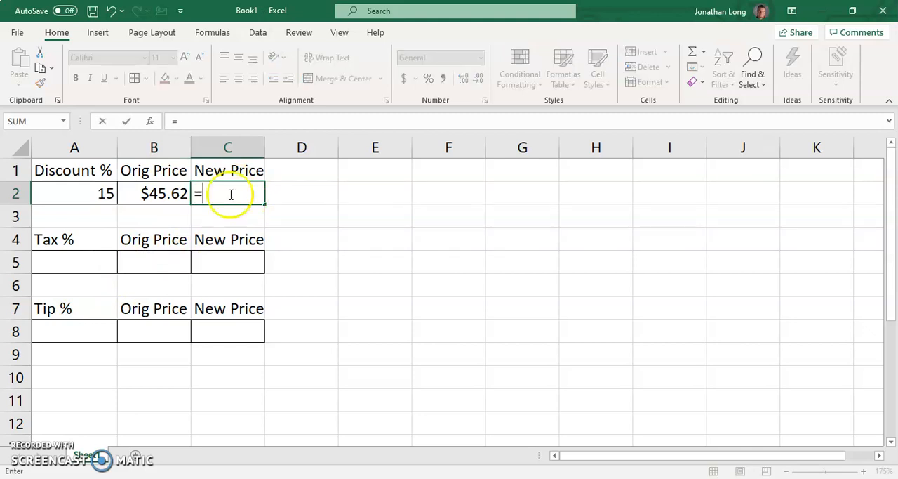
{"action": "left_click", "coordinate": [100, 193]}
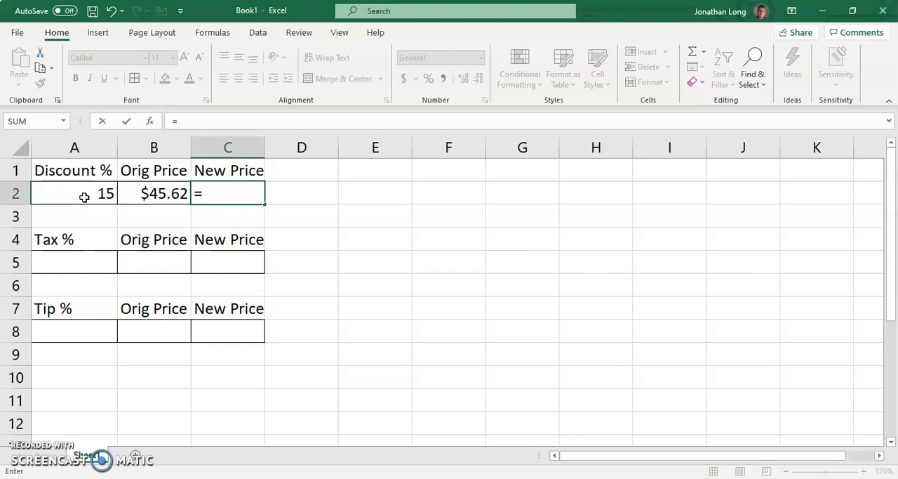
{"action": "left_click", "coordinate": [157, 191]}
{"action": "type", "text": "a2/100*"}
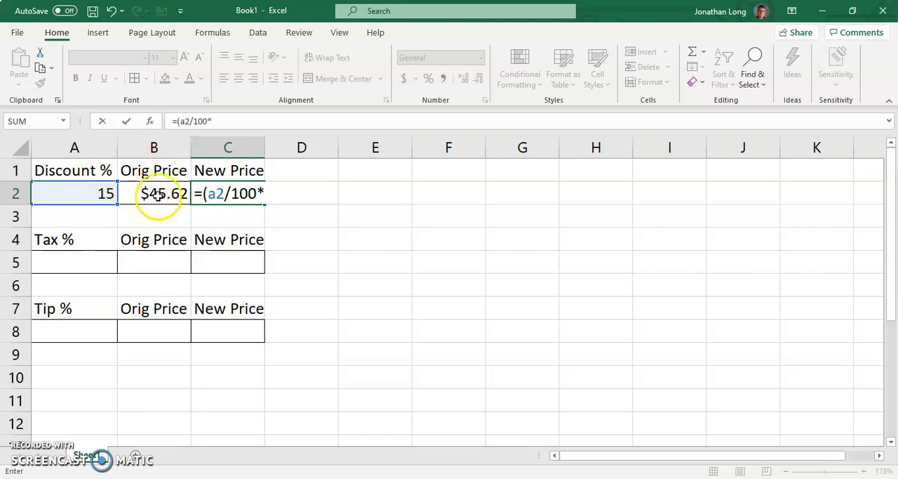
{"action": "type", "text": "b2"}
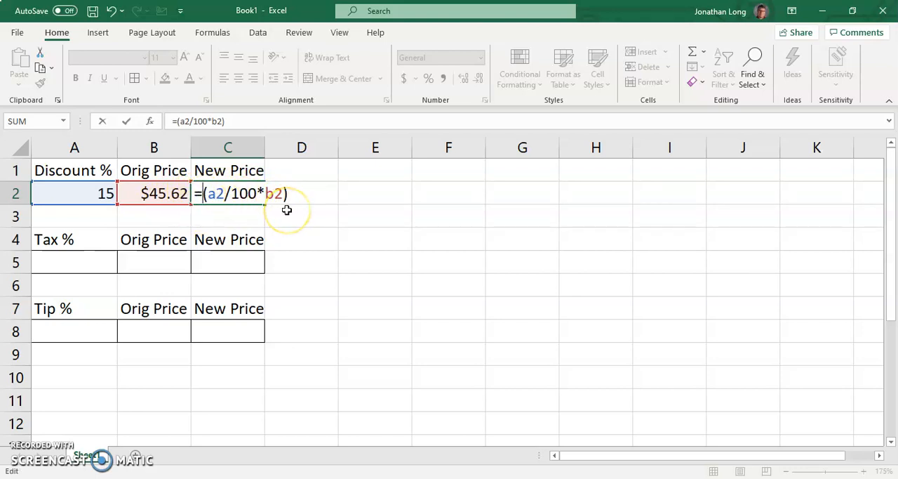
{"action": "type", "text": "-"}
{"action": "type", "text": "b2"}
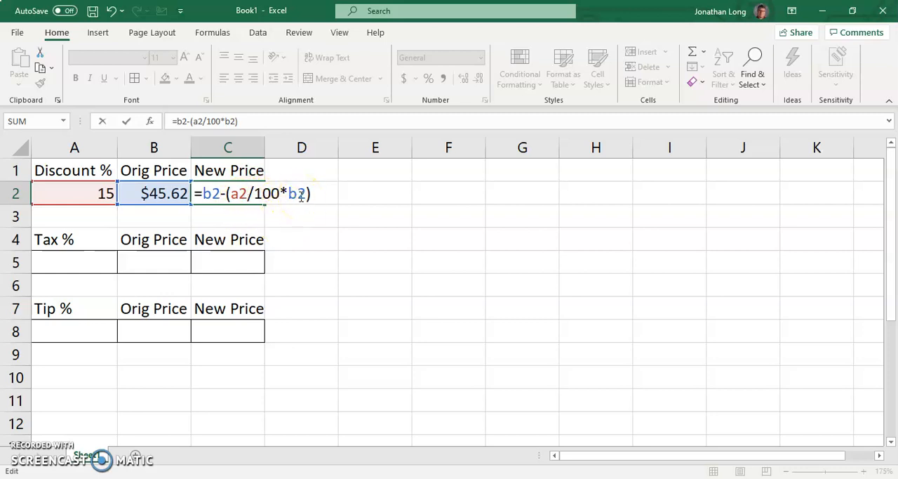
{"action": "key", "text": "Return"}
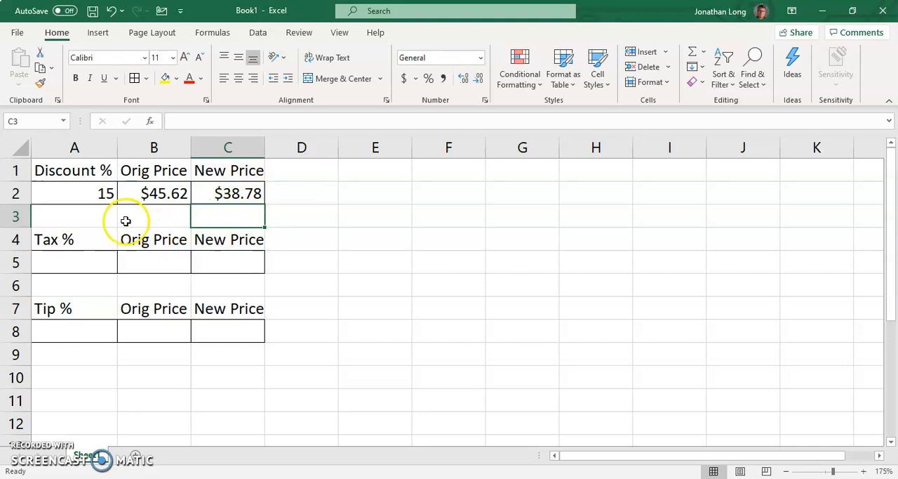
Step: Test the discount table with a discount of 50 in A2 and an original price of 100 in B2
{"action": "left_click", "coordinate": [94, 197]}
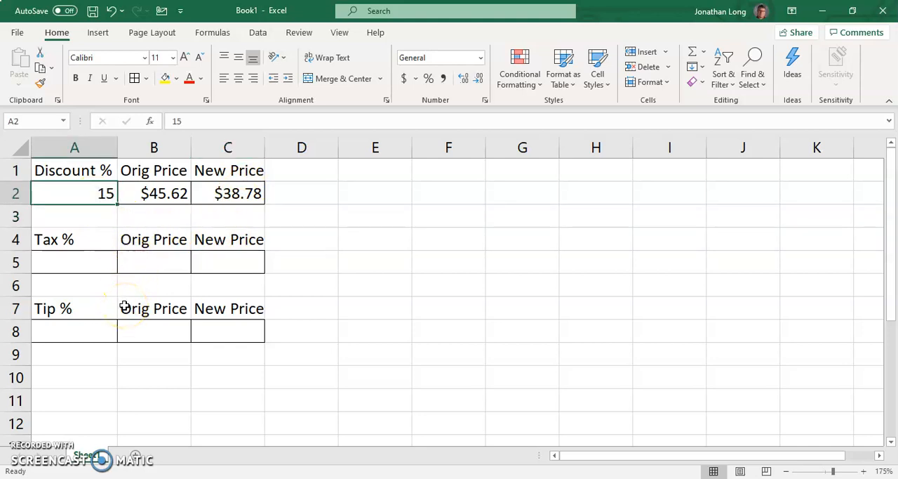
{"action": "type", "text": "50"}
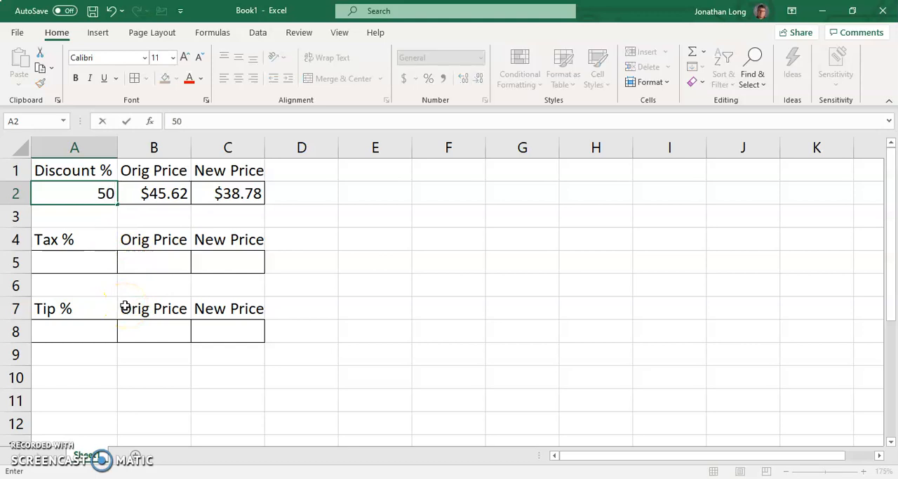
{"action": "left_click", "coordinate": [176, 202]}
{"action": "type", "text": "100"}
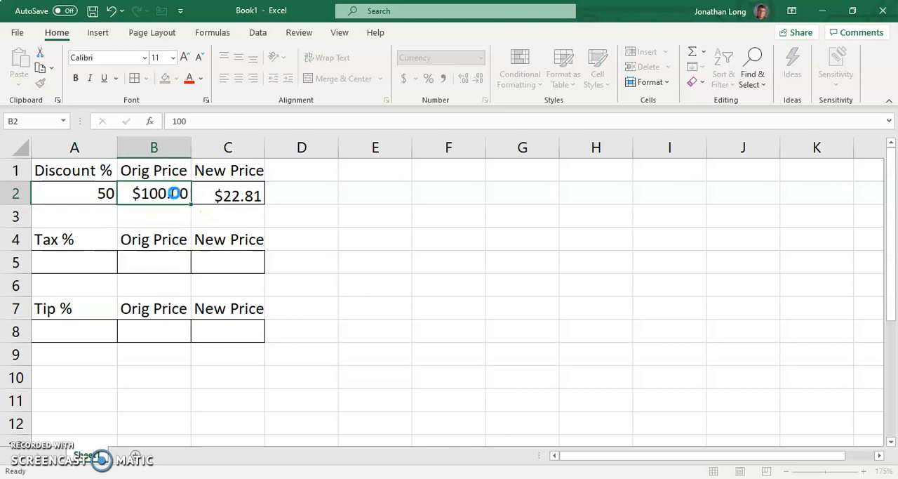
{"action": "key", "text": "Return"}
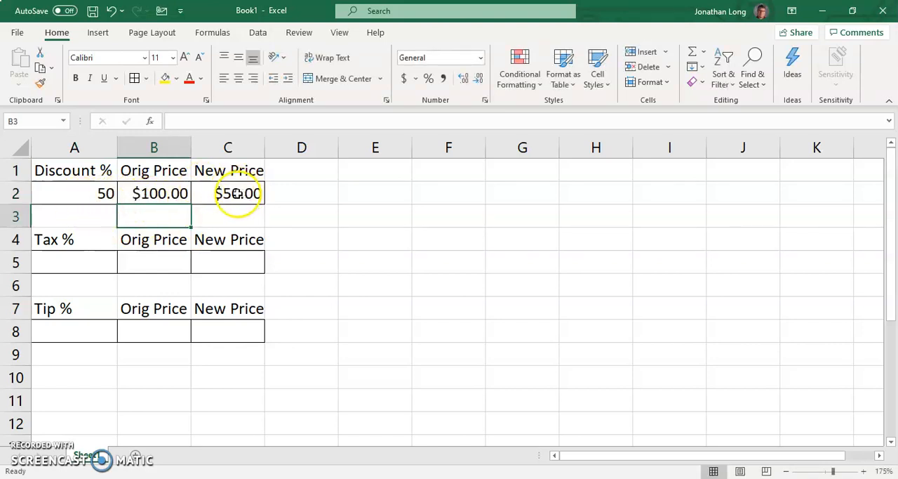
Step: Set the discount in A2 to 12
{"action": "left_click", "coordinate": [82, 198]}
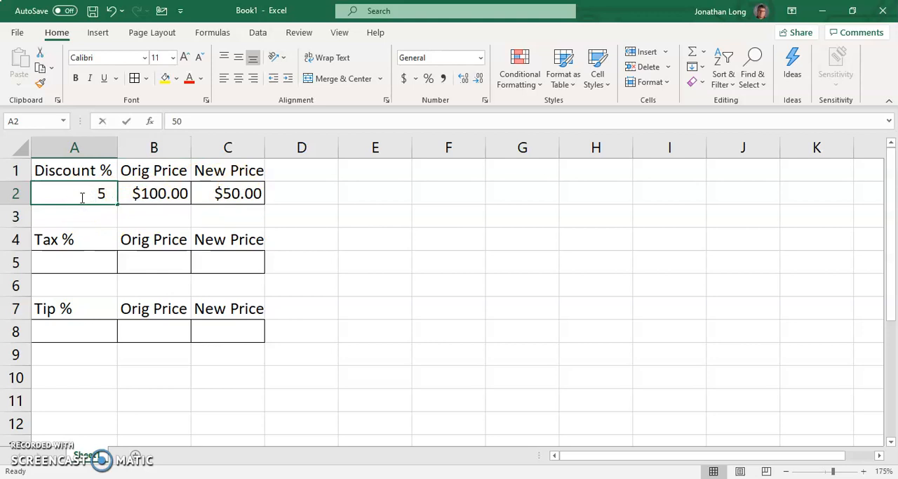
{"action": "type", "text": "12"}
{"action": "key", "text": "Return"}
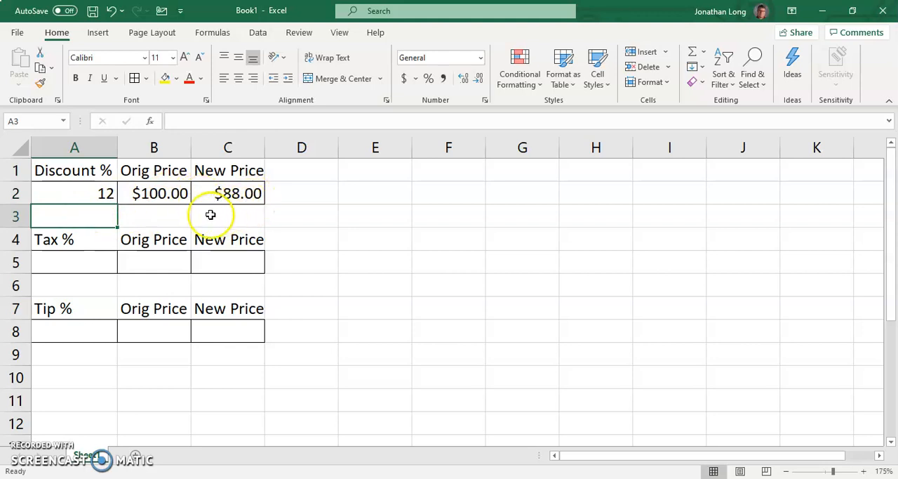
Step: Examine the discount table's entries and open the C2 formula to see which cells it references
{"action": "left_click", "coordinate": [96, 196]}
{"action": "left_click", "coordinate": [143, 195]}
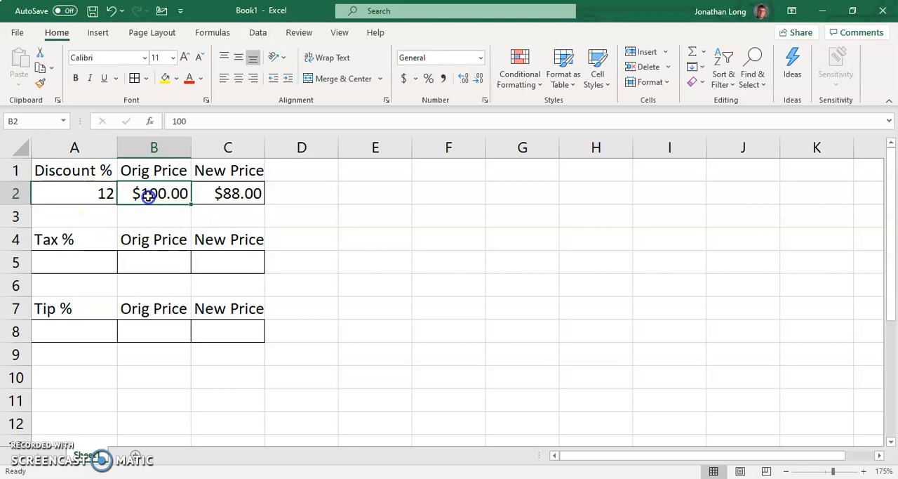
{"action": "left_click", "coordinate": [213, 196]}
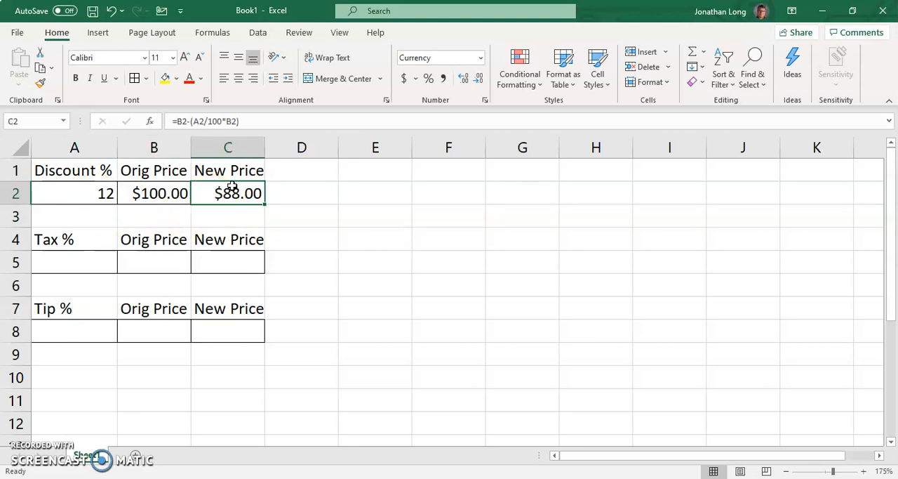
{"action": "double_click", "coordinate": [233, 193]}
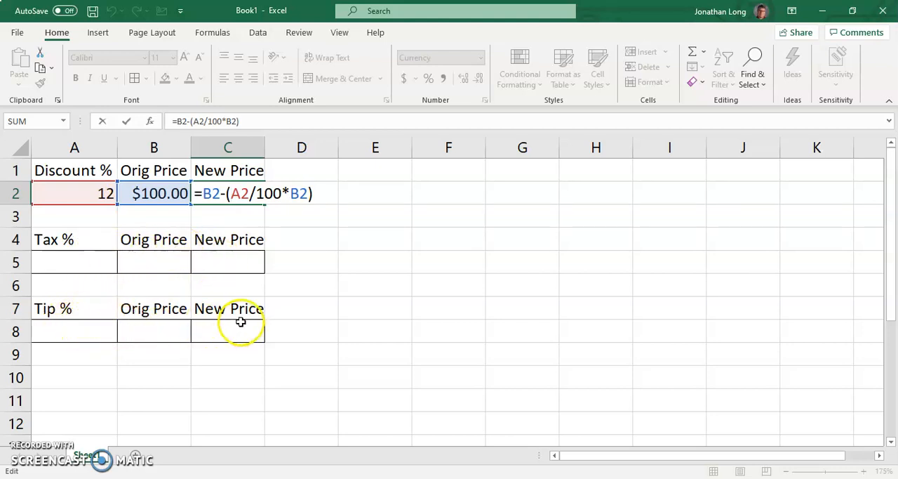
Step: Remove the stray A11:C11 reference from the C2 formula and restore it to =B2-(A2/100*B2)
{"action": "left_click_drag", "start_coordinate": [75, 396], "coordinate": [160, 411]}
{"action": "key", "text": "ctrl+z"}
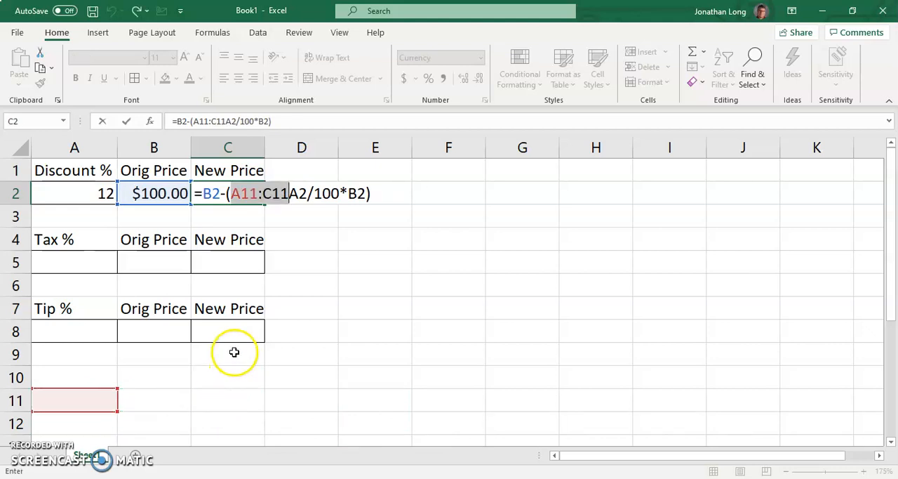
{"action": "key", "text": "ctrl+y"}
{"action": "key", "text": "ctrl+z"}
{"action": "key", "text": "ctrl+y"}
{"action": "key", "text": "ctrl+z"}
{"action": "key", "text": "ctrl+y"}
{"action": "key", "text": "ctrl+z"}
{"action": "key", "text": "Delete"}
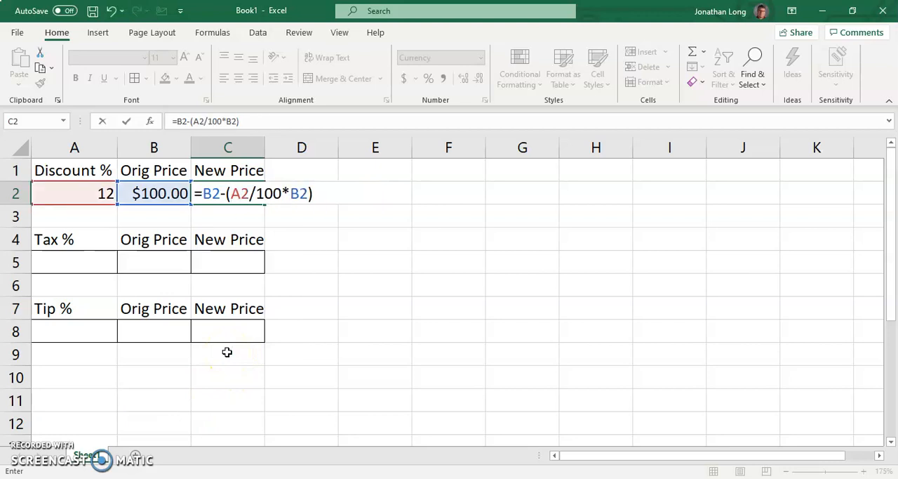
{"action": "key", "text": "Return"}
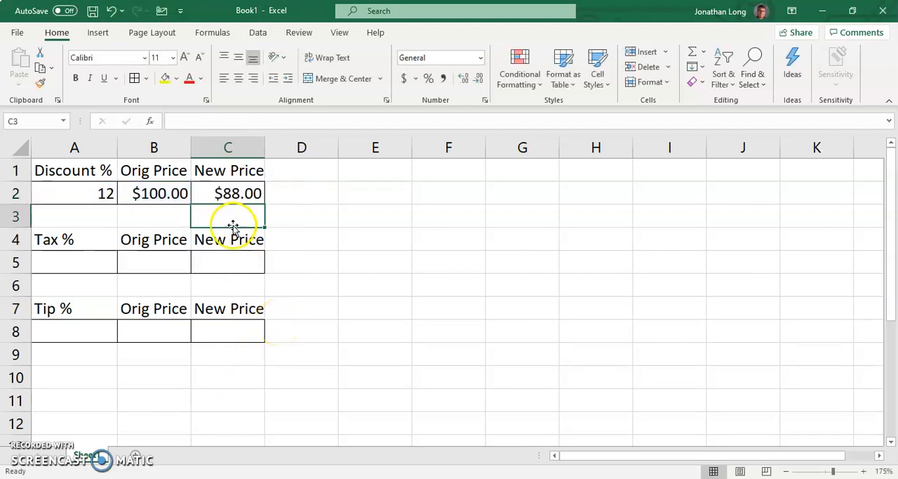
{"action": "left_click_drag", "start_coordinate": [75, 371], "coordinate": [363, 414]}
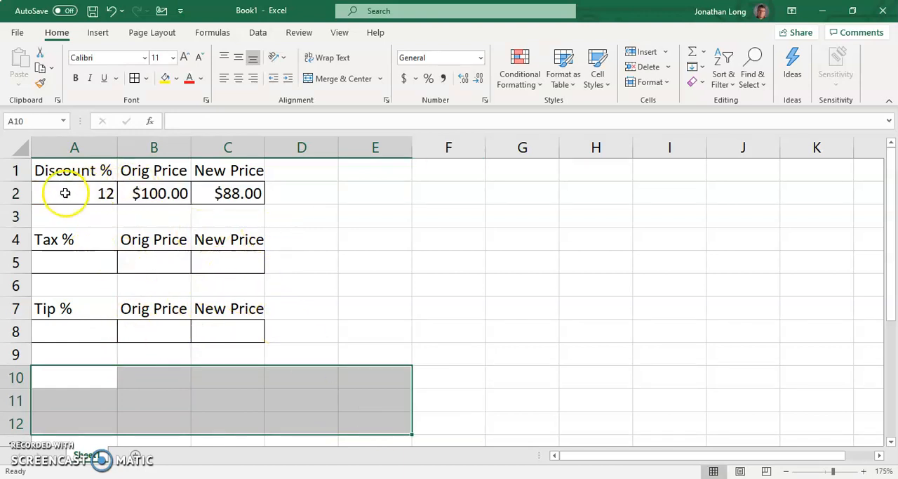
{"action": "left_click_drag", "start_coordinate": [67, 171], "coordinate": [242, 332]}
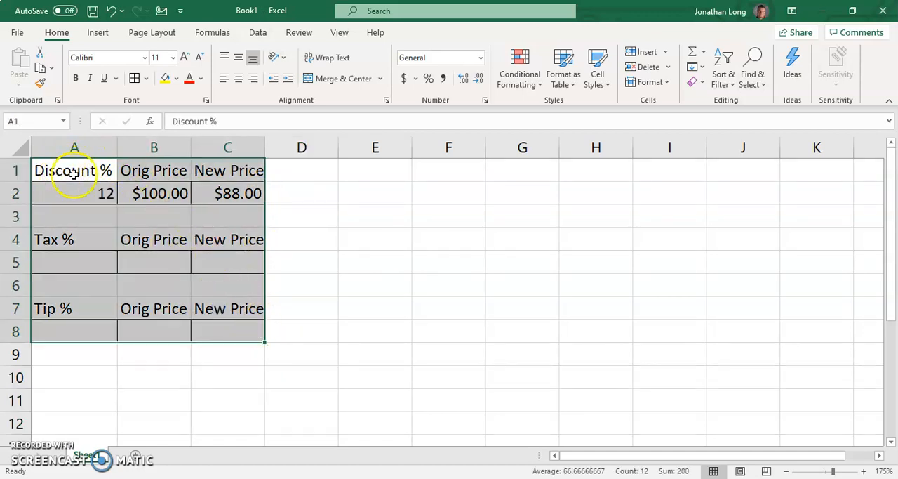
{"action": "left_click_drag", "start_coordinate": [88, 397], "coordinate": [417, 433]}
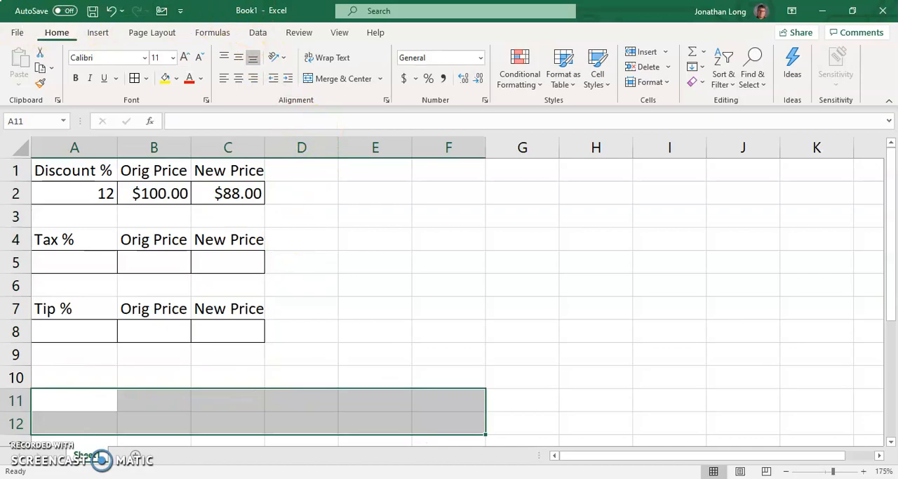
Step: Save the workbook to the OneDrive Desktop folder, naming it with the owner's surname followed by "- Percent Calculator"
{"action": "left_click", "coordinate": [14, 32]}
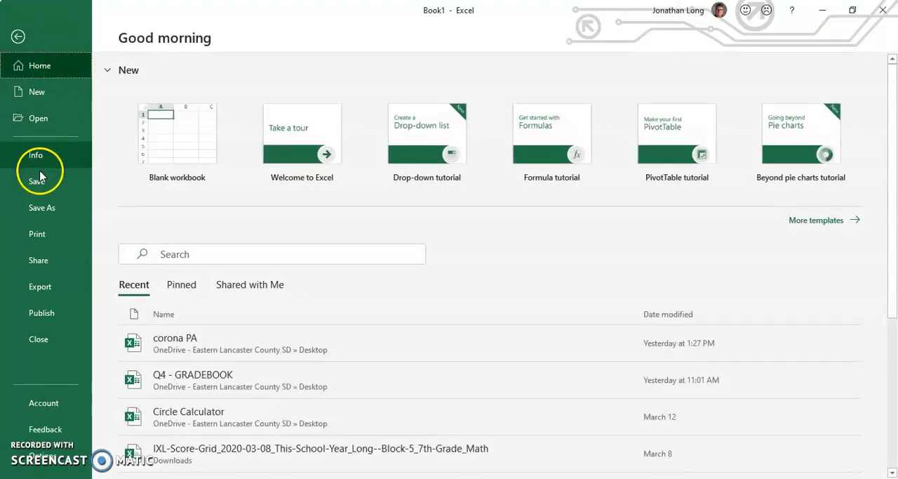
{"action": "left_click", "coordinate": [60, 182]}
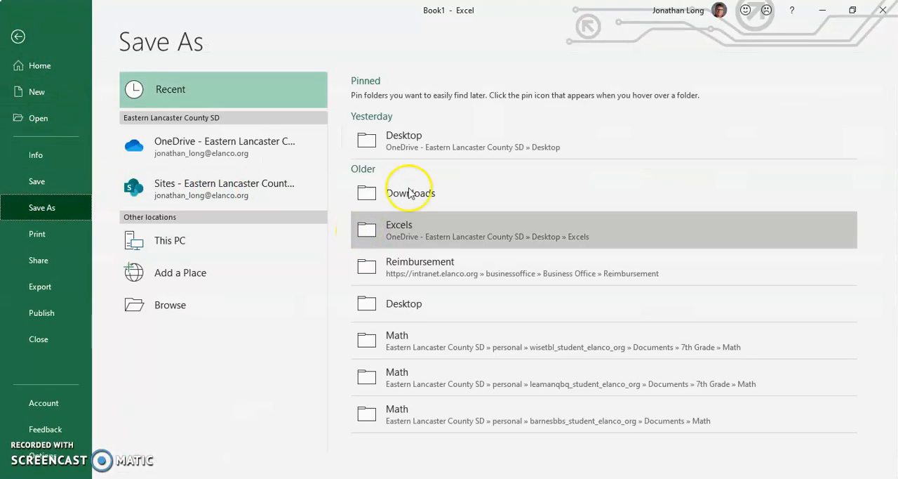
{"action": "left_click", "coordinate": [425, 142]}
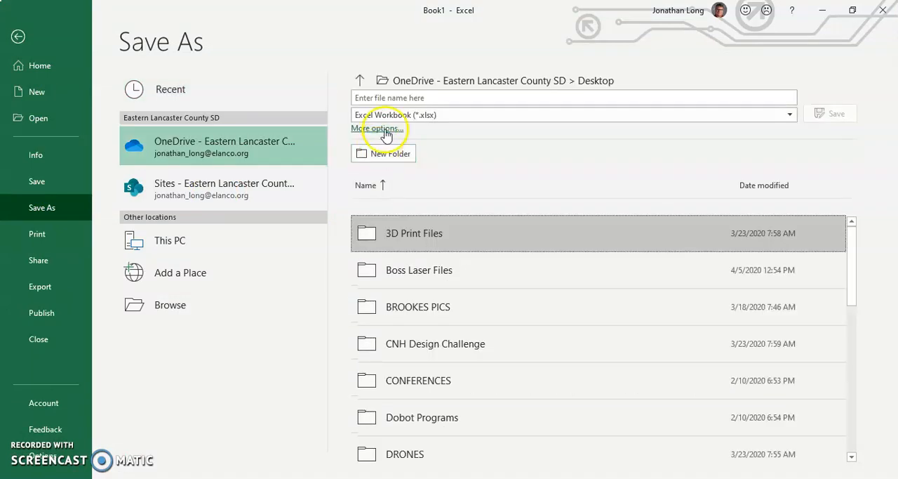
{"action": "left_click", "coordinate": [403, 96]}
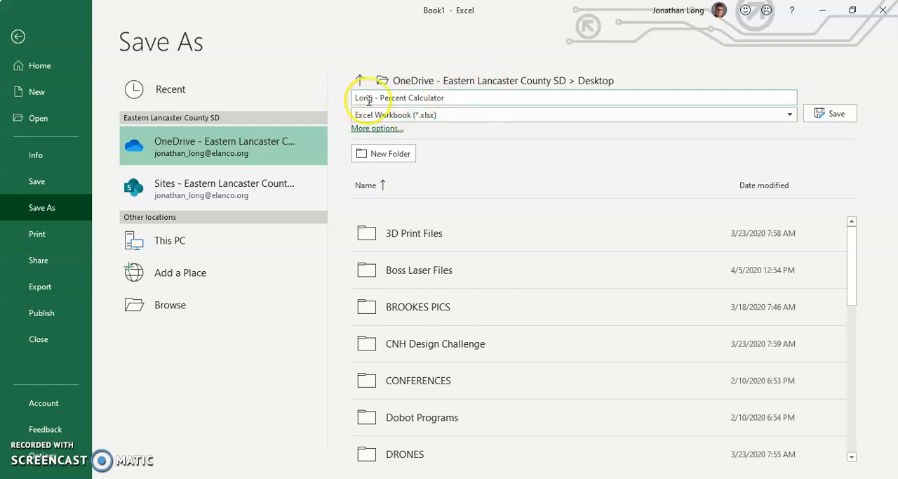
{"action": "left_click", "coordinate": [816, 113]}
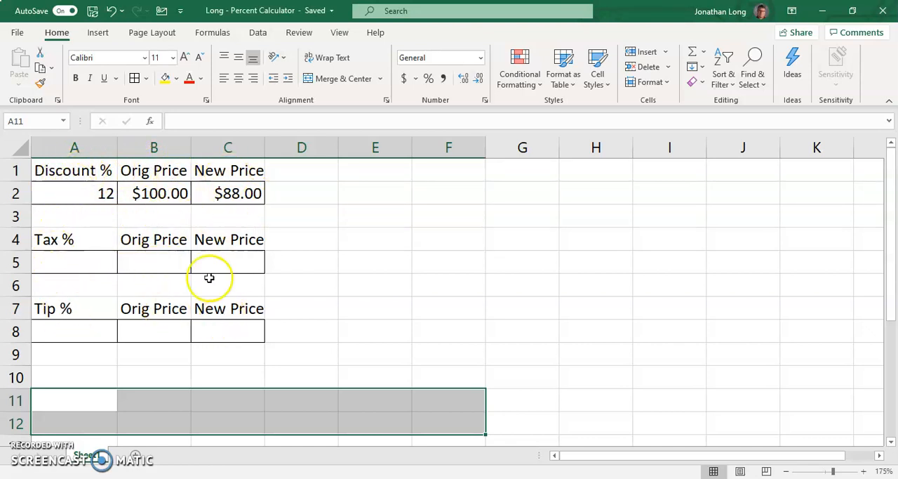
{"action": "left_click", "coordinate": [77, 258]}
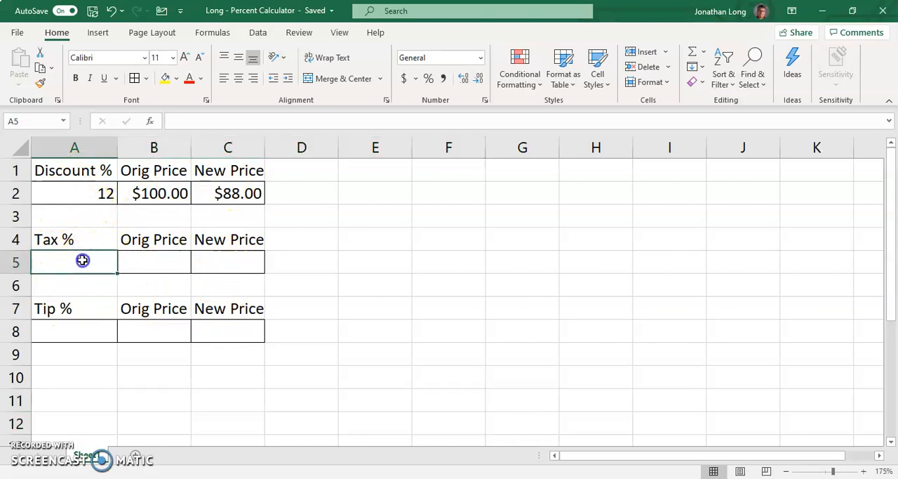
{"action": "left_click", "coordinate": [138, 260]}
{"action": "left_click", "coordinate": [232, 261]}
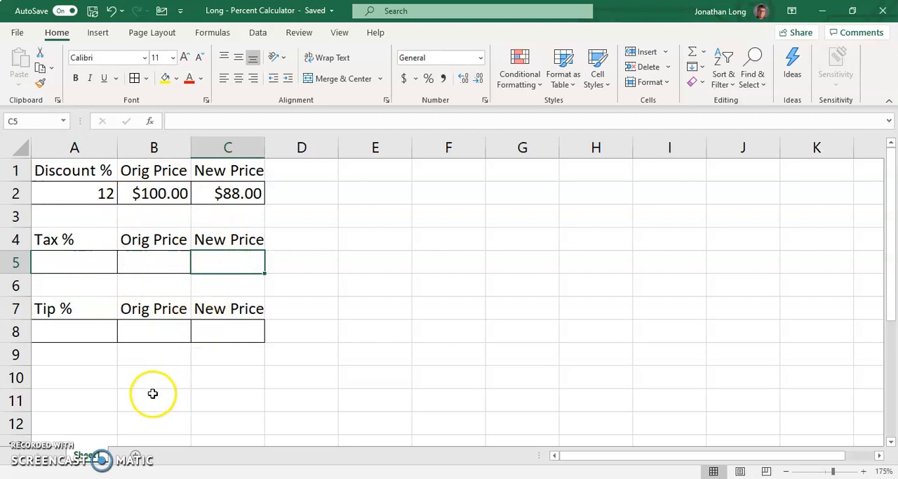
{"action": "left_click_drag", "start_coordinate": [68, 380], "coordinate": [412, 415]}
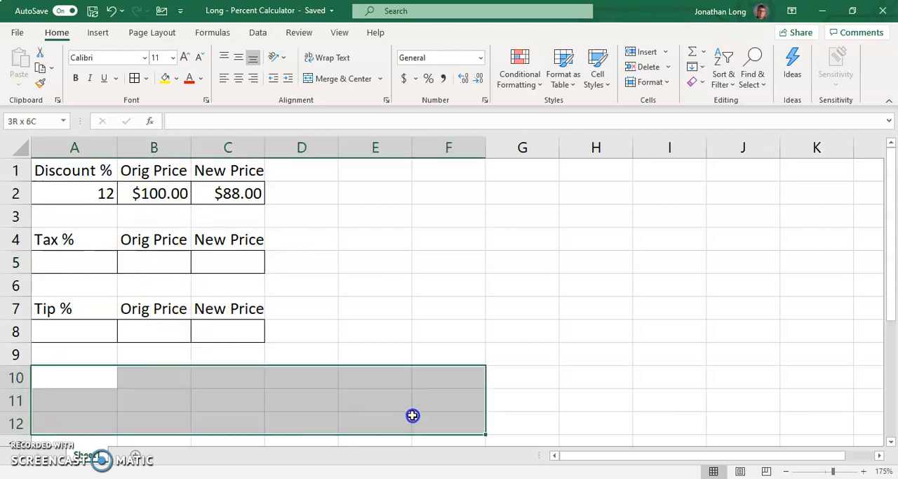